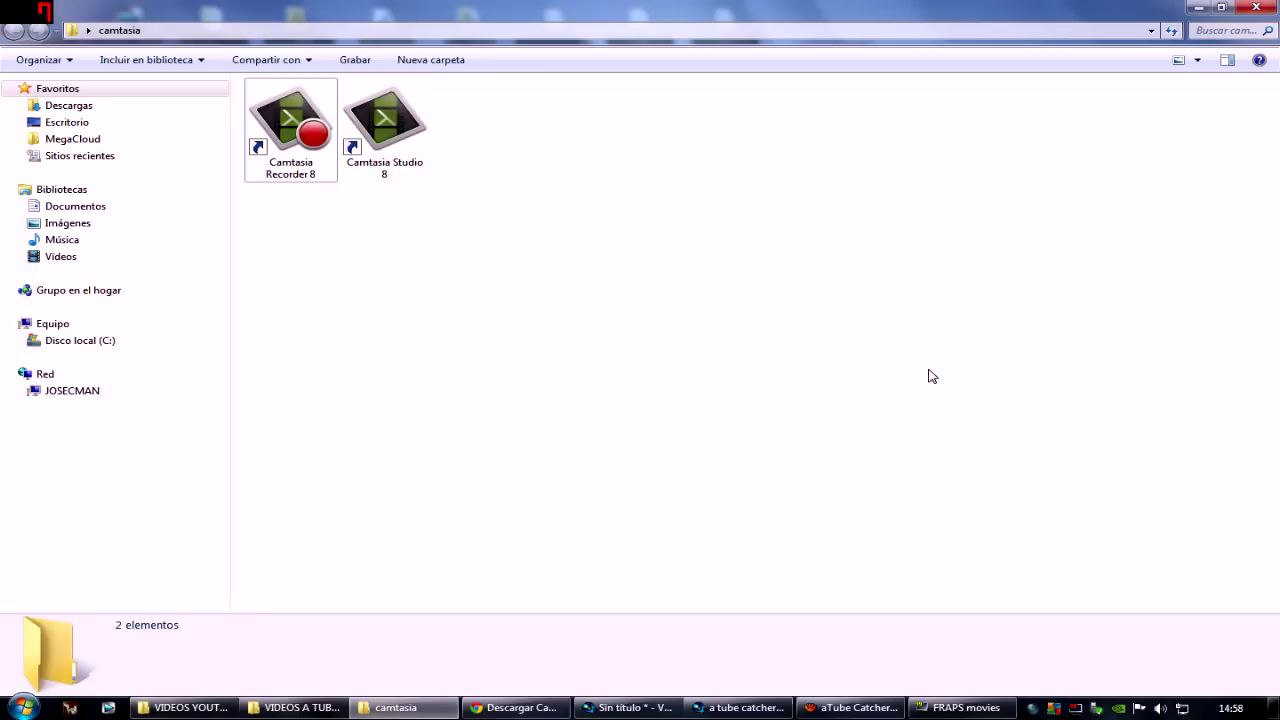
pyautogui.click(24, 707)
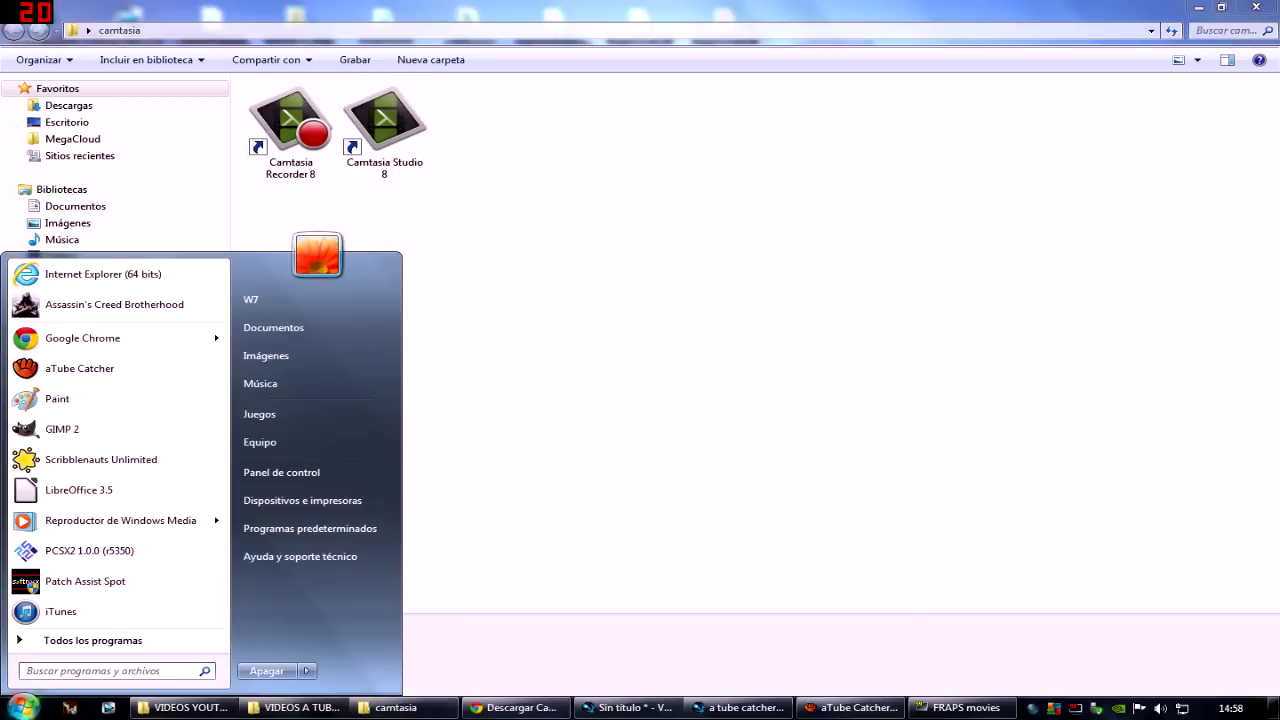
pyautogui.write('ca')
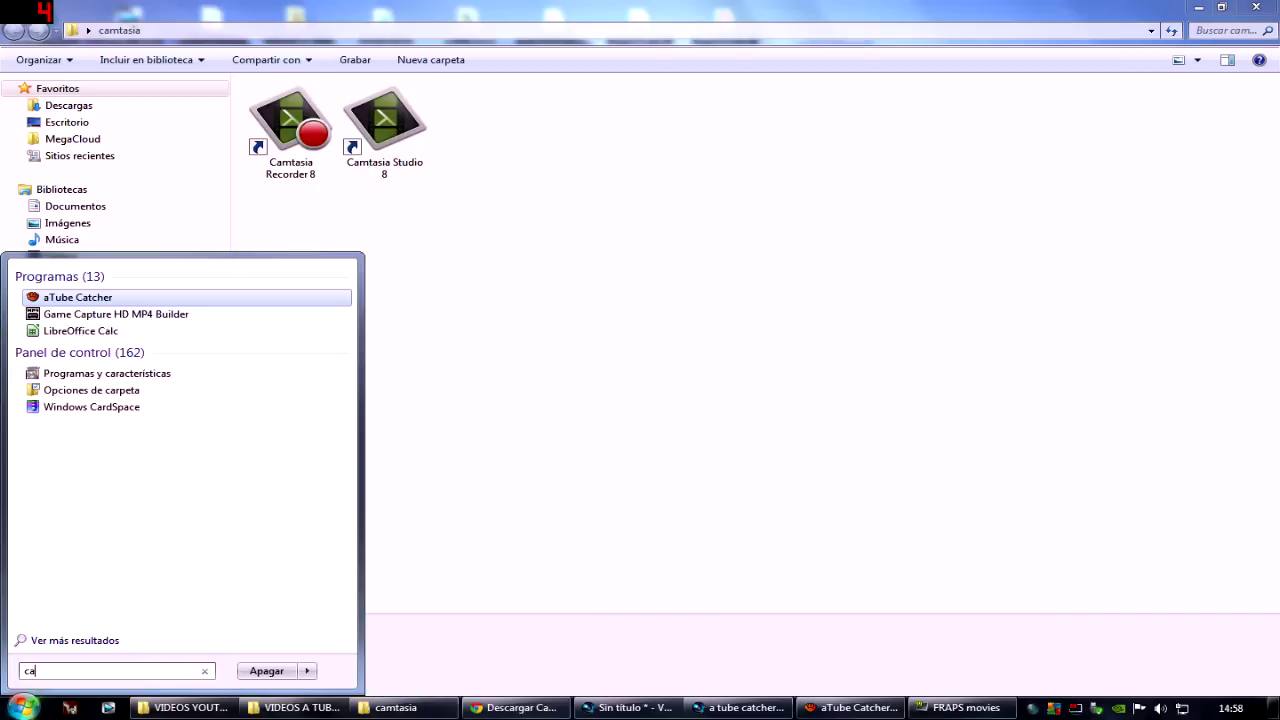
pyautogui.write('mtas')
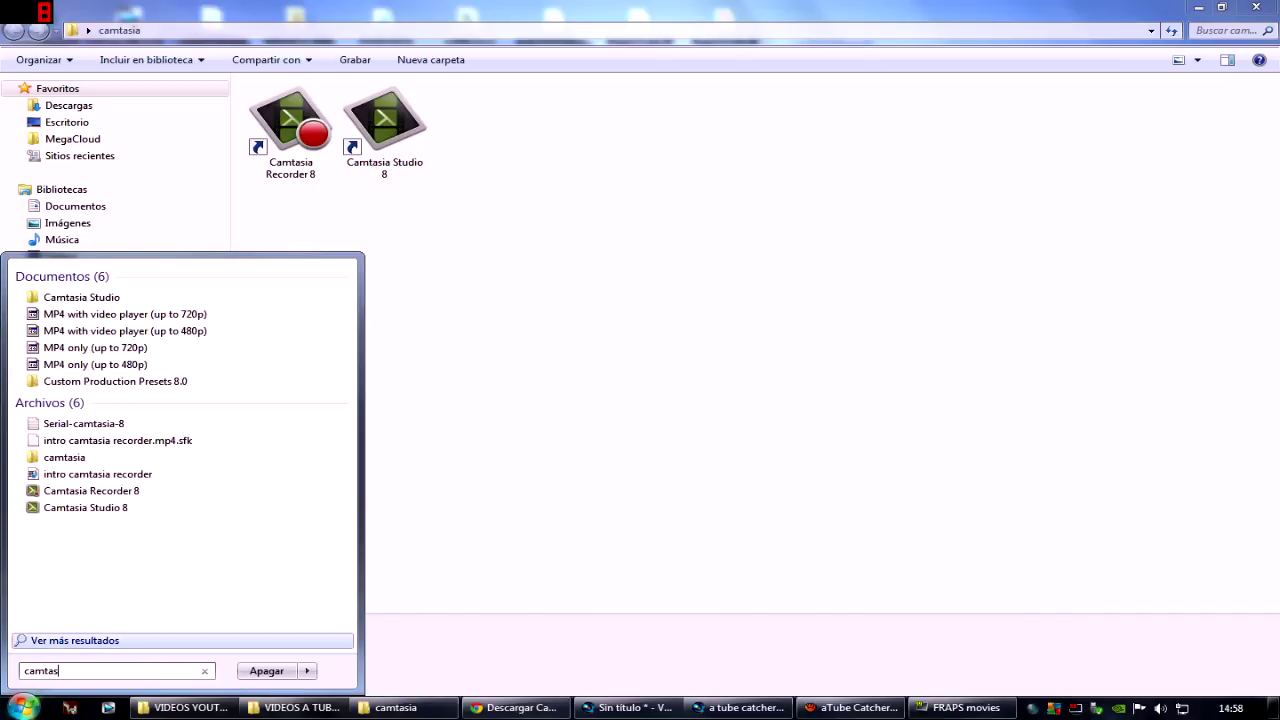
pyautogui.write('i')
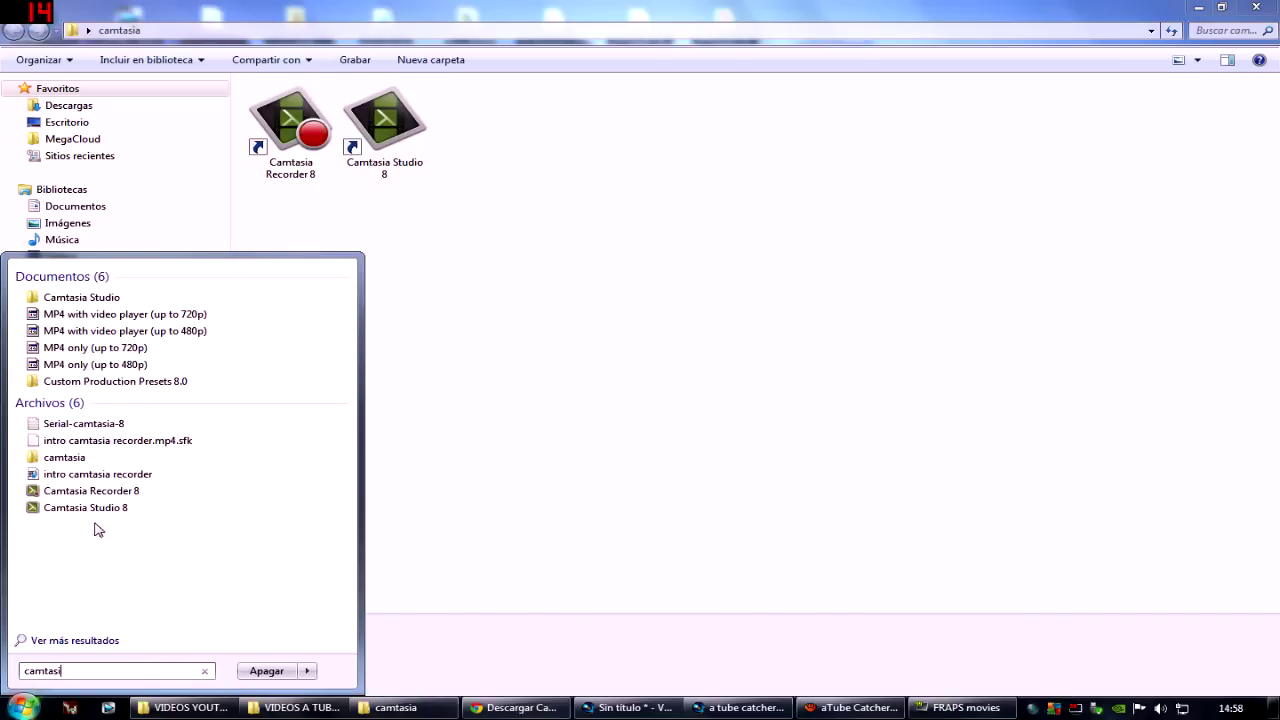
pyautogui.click(583, 349)
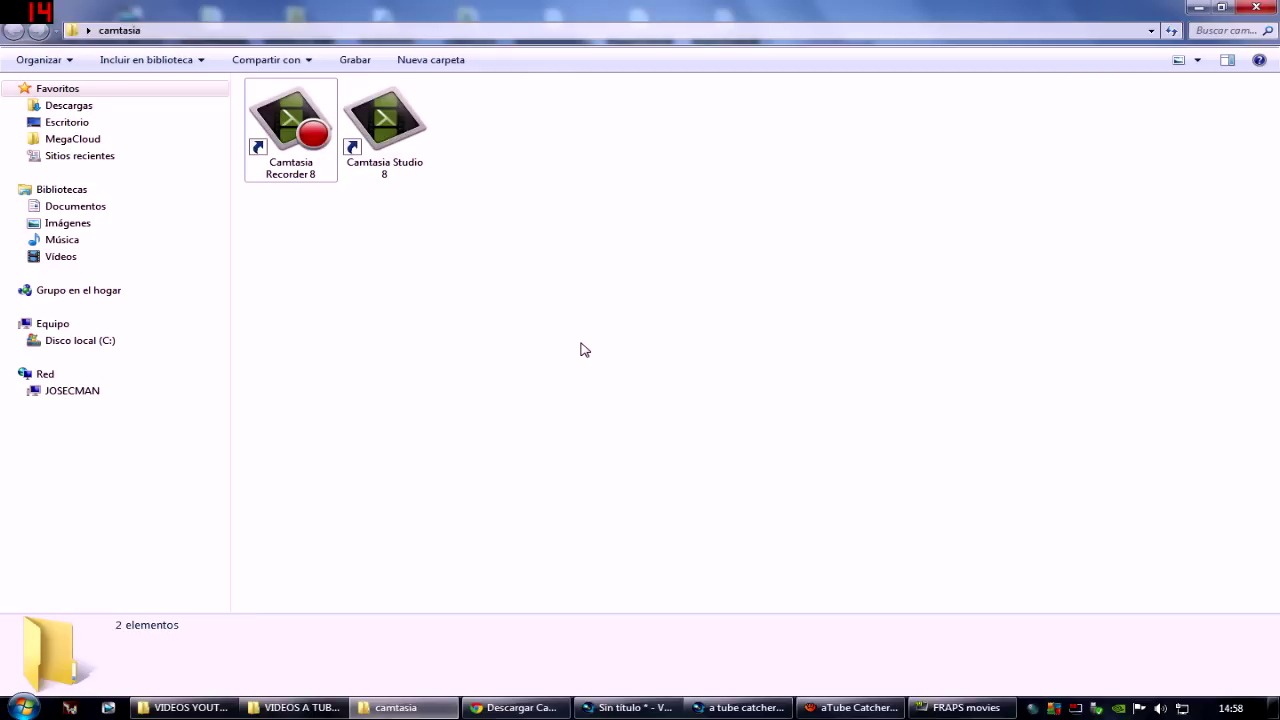
# Open Camtasia Recorder 8 from the camtasia folder and select a custom screen region of about 1088 x 600 to record
pyautogui.doubleClick(285, 146)
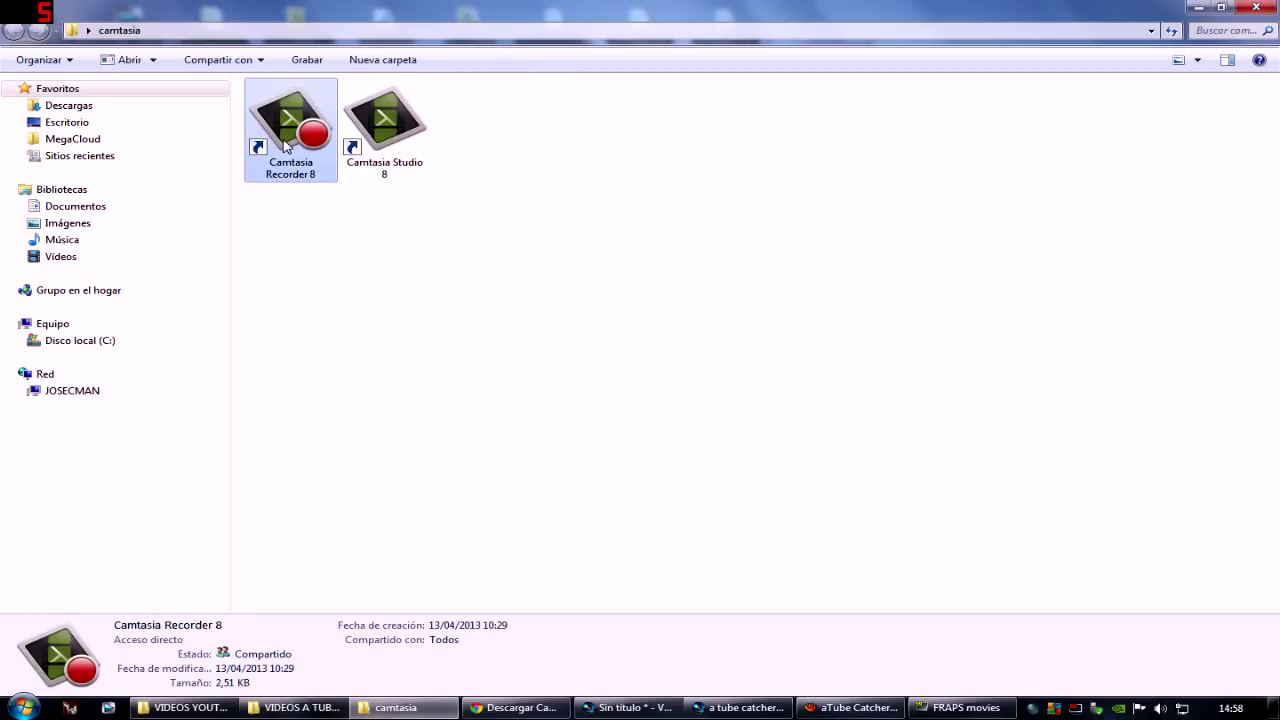
pyautogui.moveTo(960, 573); pyautogui.dragTo(814, 270)
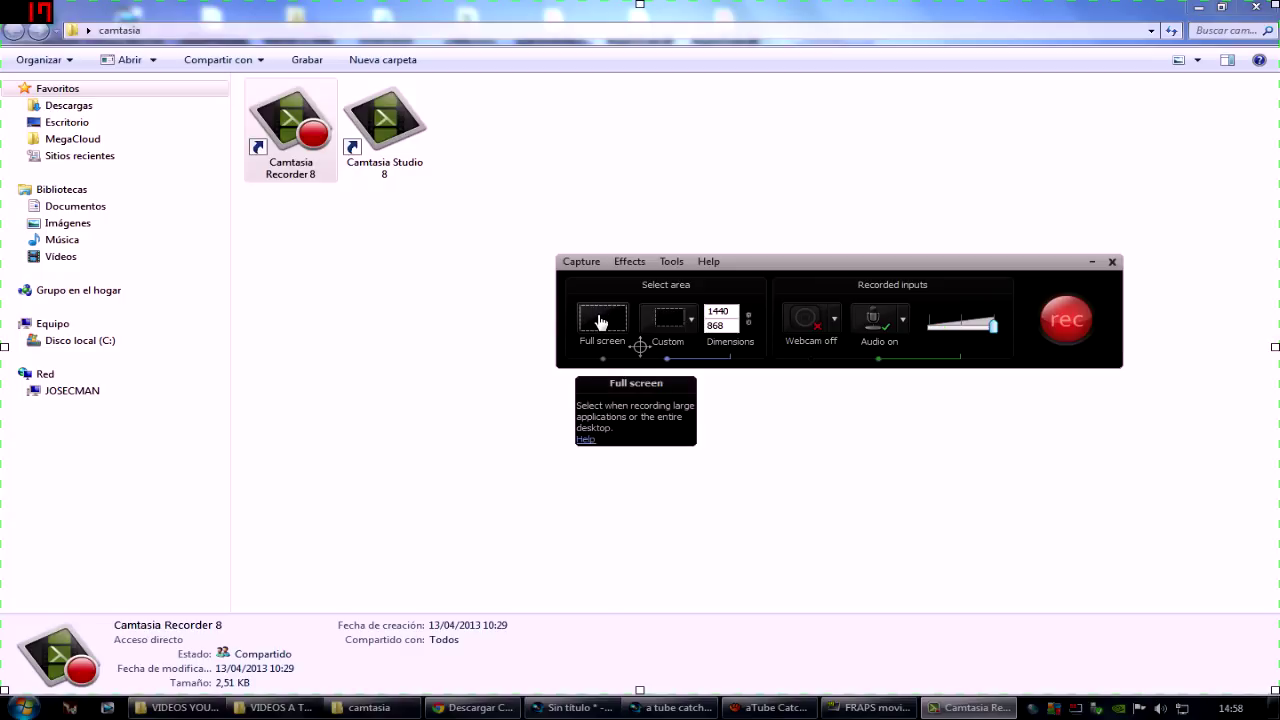
pyautogui.click(694, 337)
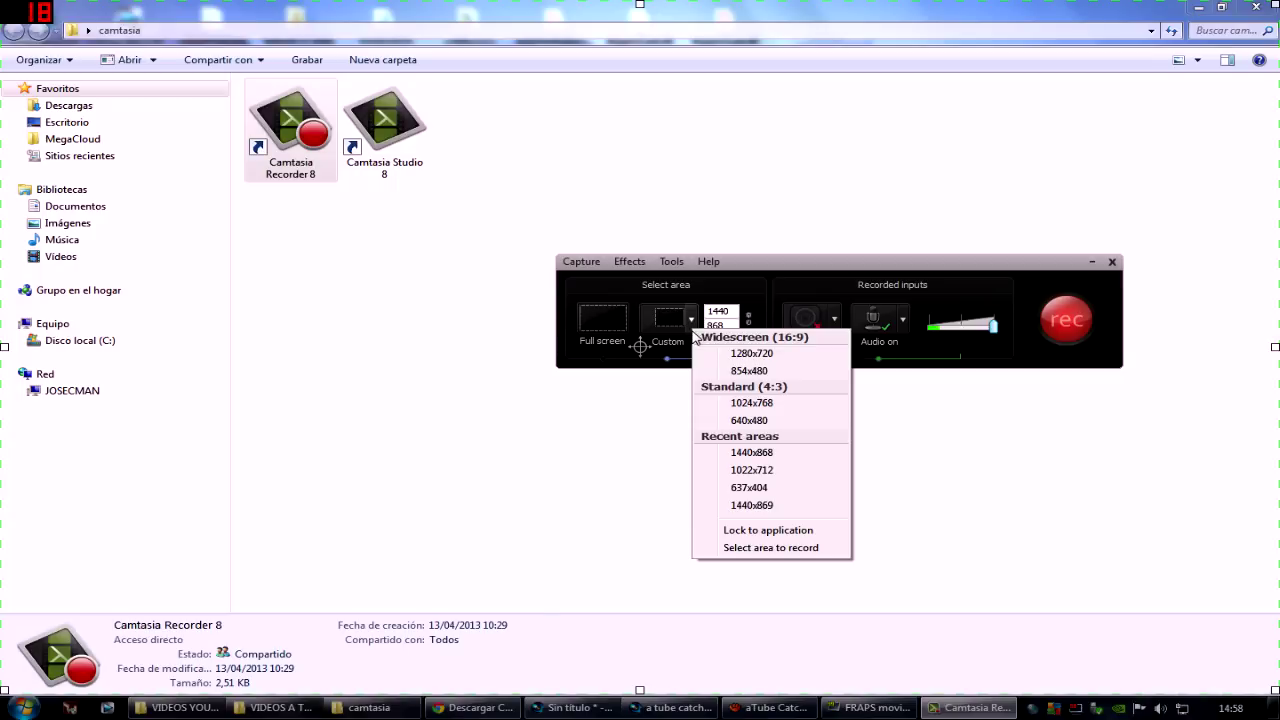
pyautogui.click(790, 548)
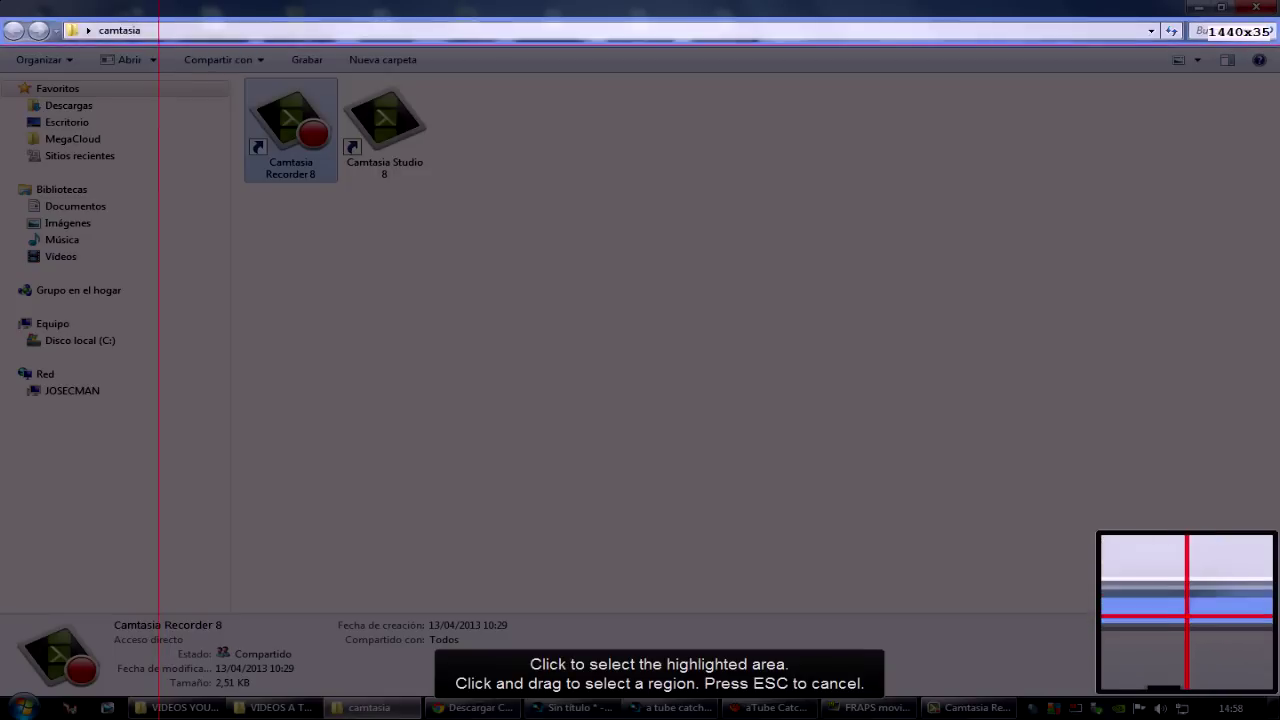
pyautogui.moveTo(158, 44); pyautogui.dragTo(1140, 545)
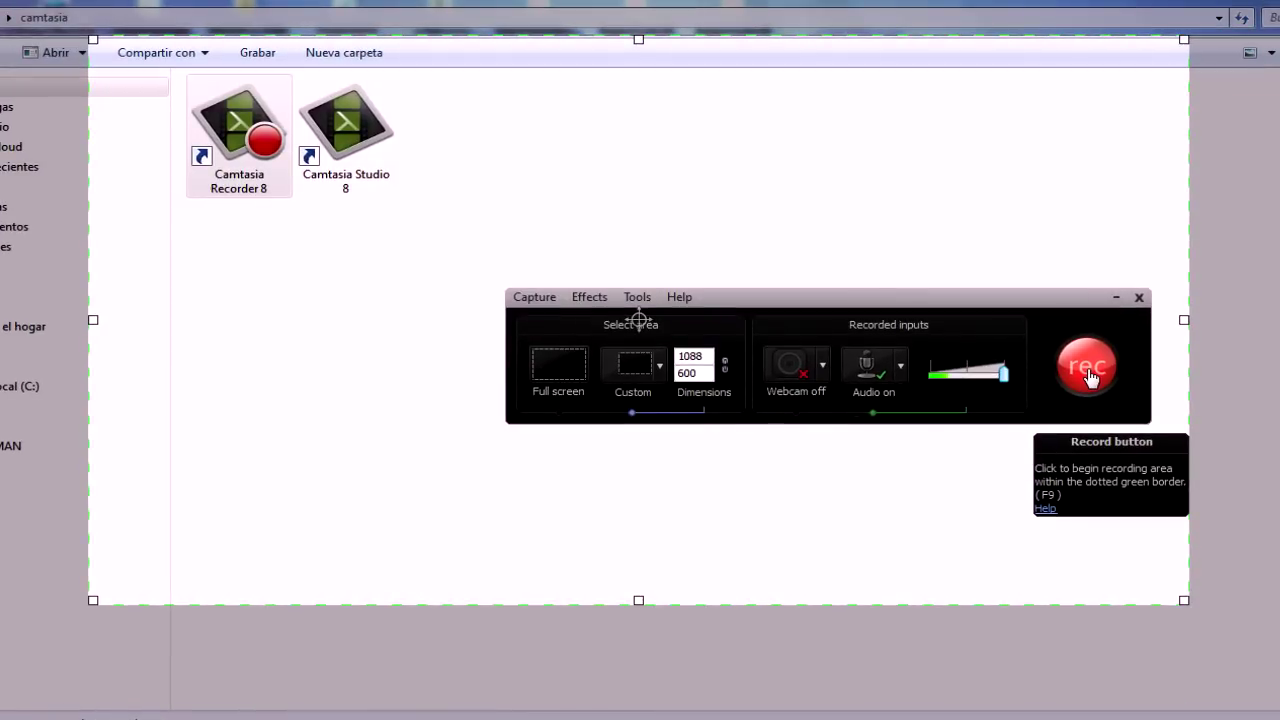
# Set the recorder to capture system audio without recording a microphone
pyautogui.click(902, 367)
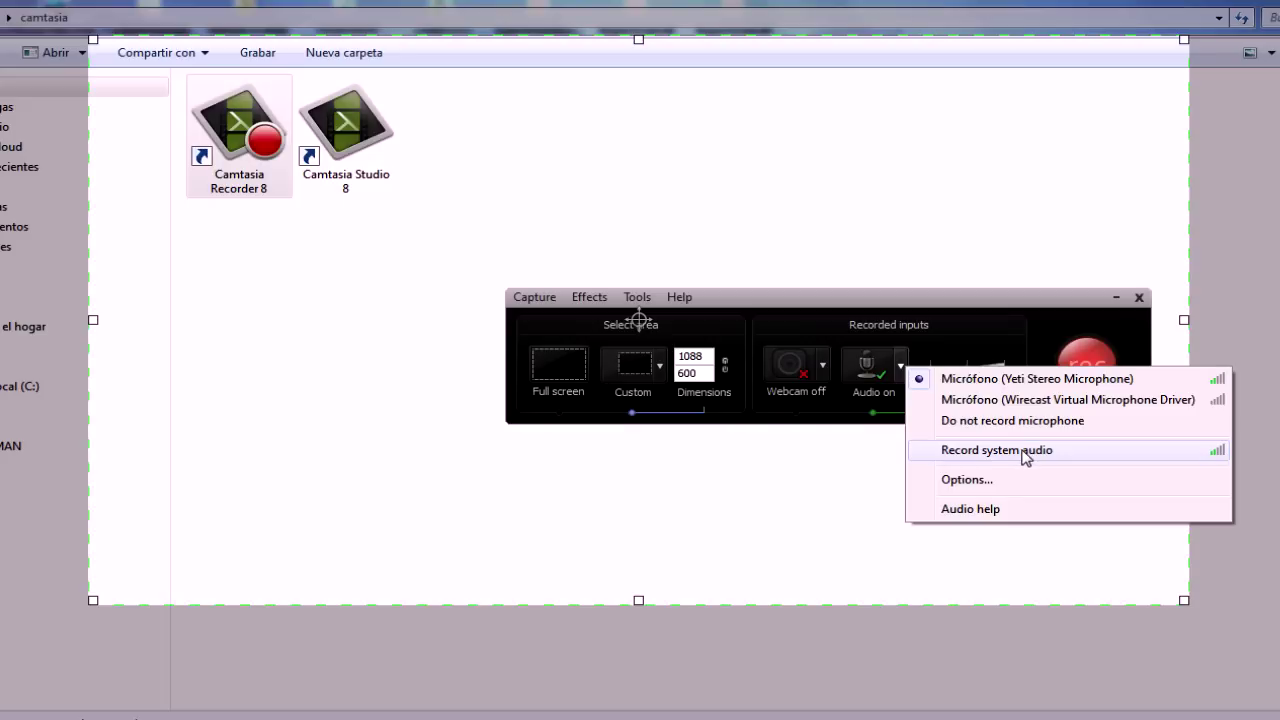
pyautogui.click(988, 380)
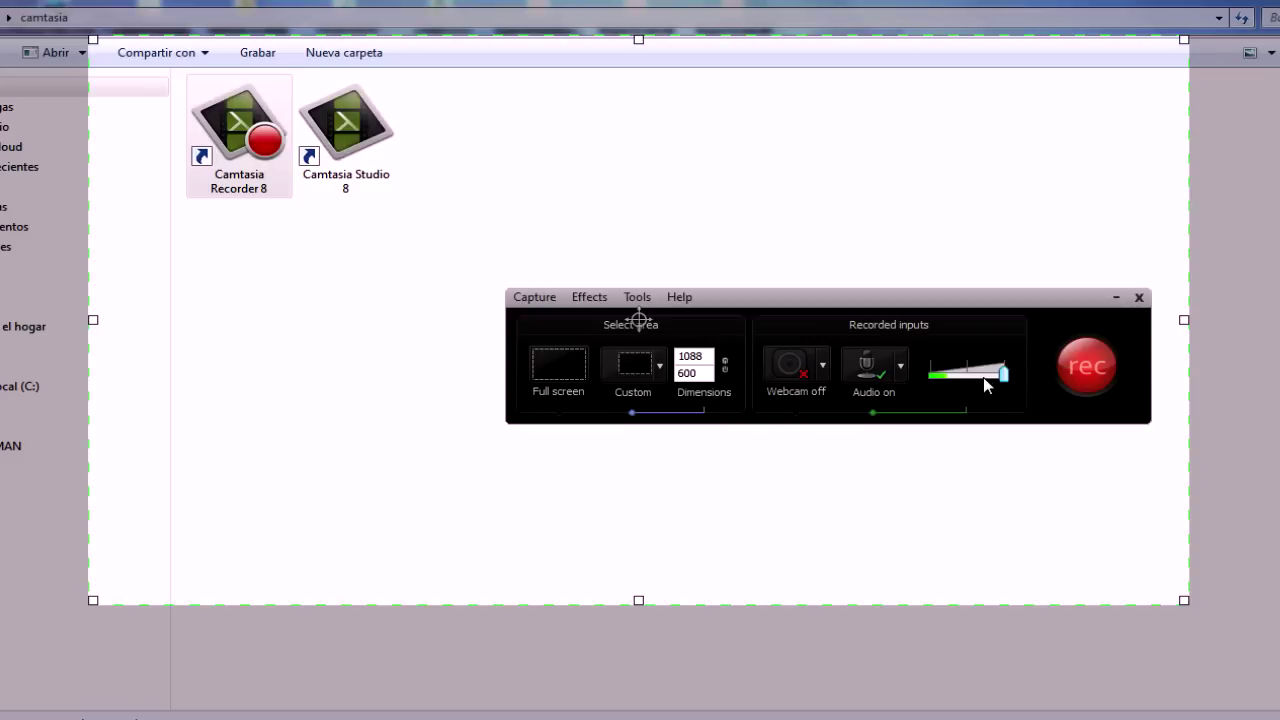
pyautogui.click(903, 378)
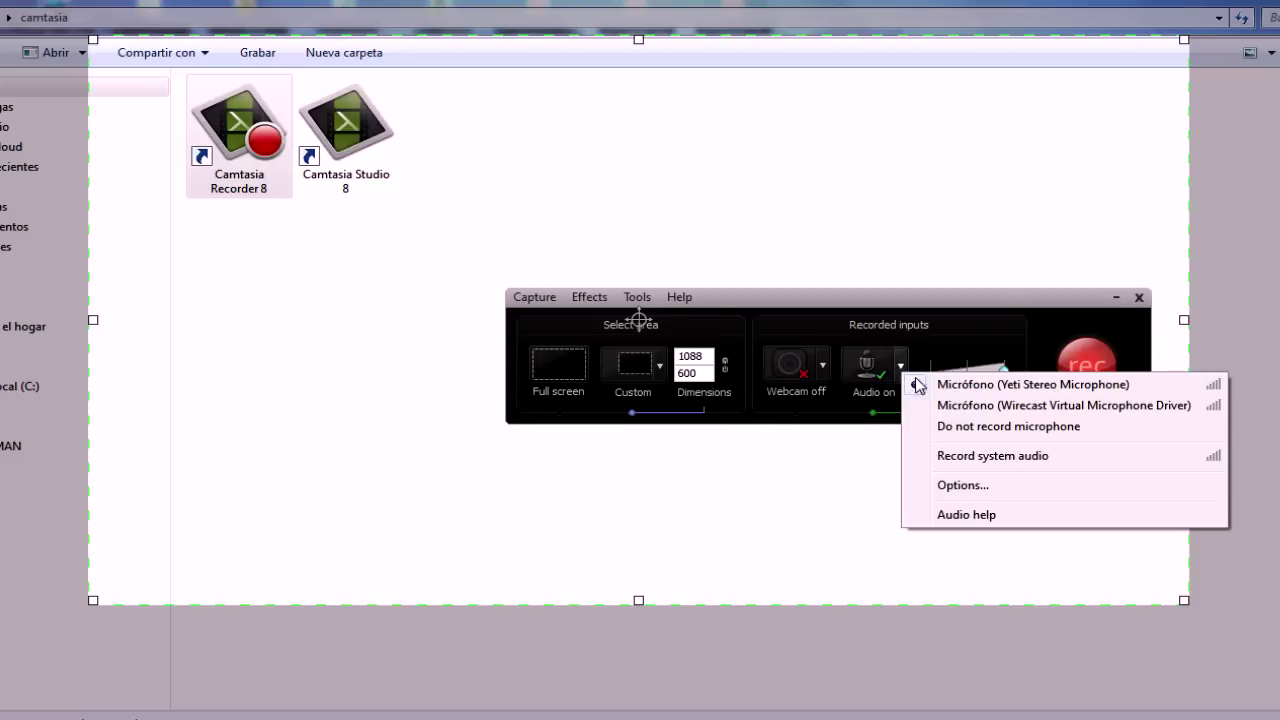
pyautogui.click(965, 430)
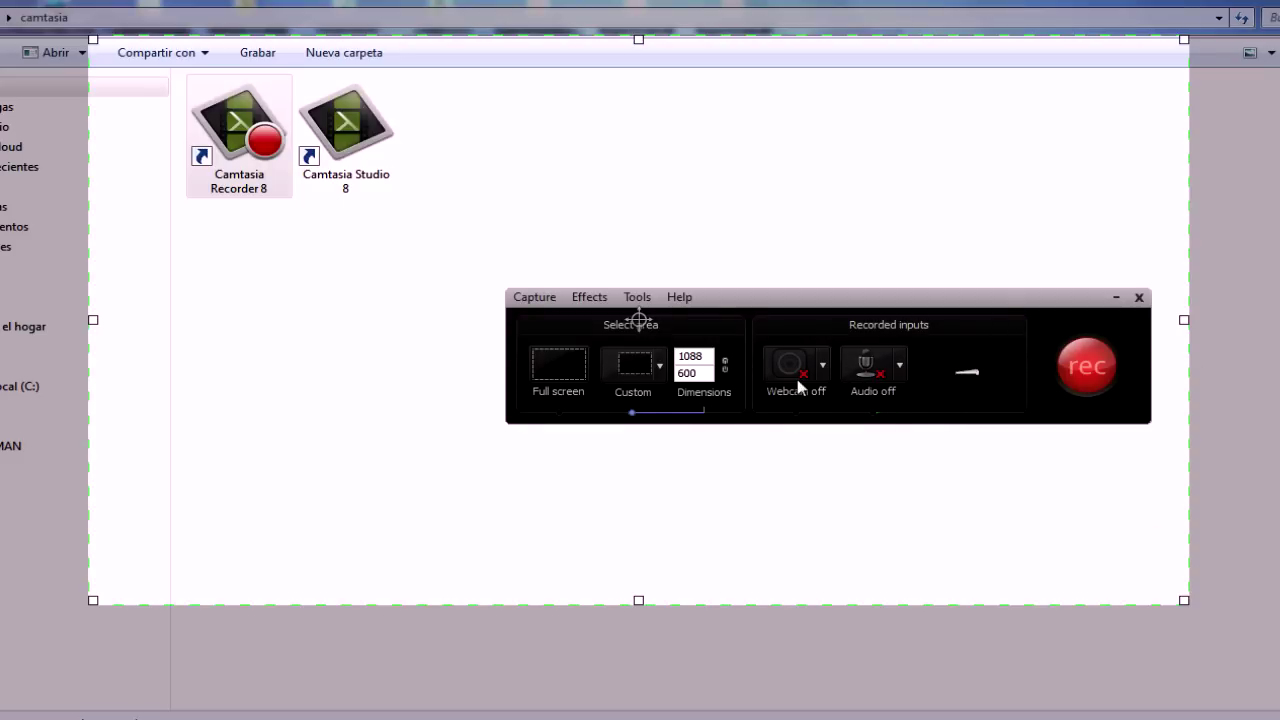
pyautogui.click(1008, 367)
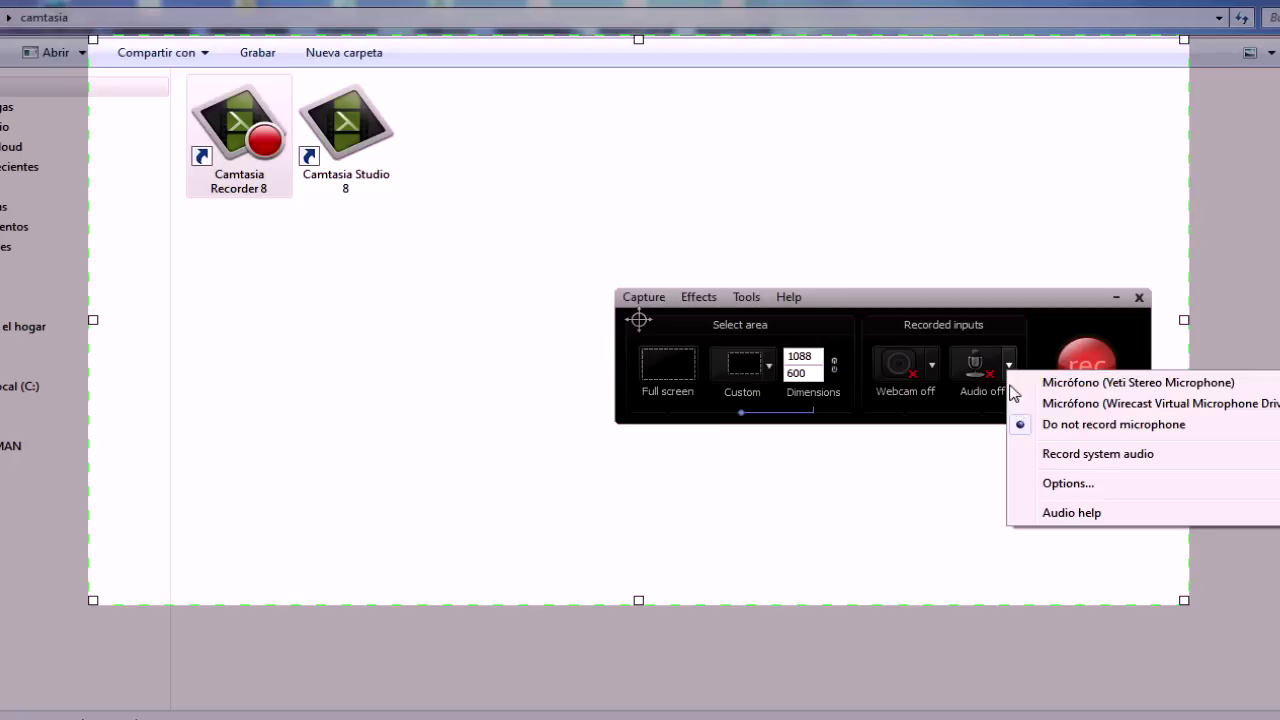
pyautogui.click(1073, 465)
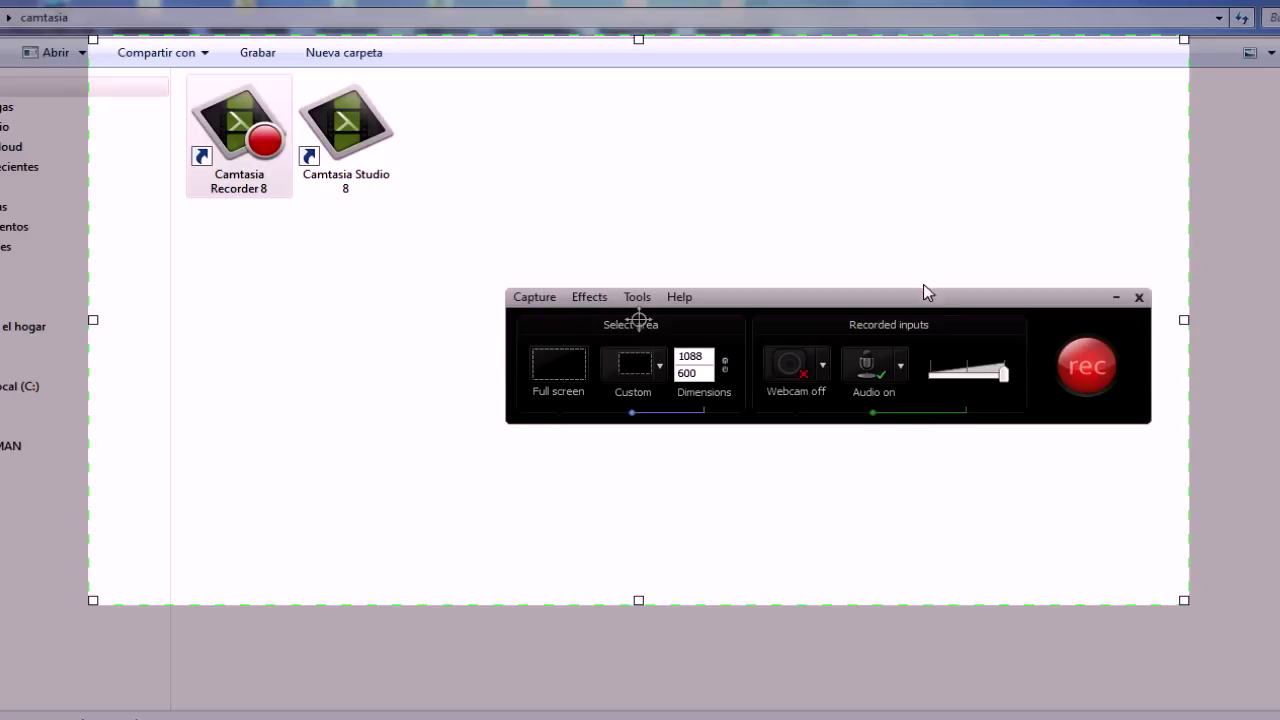
pyautogui.moveTo(915, 302); pyautogui.dragTo(877, 286)
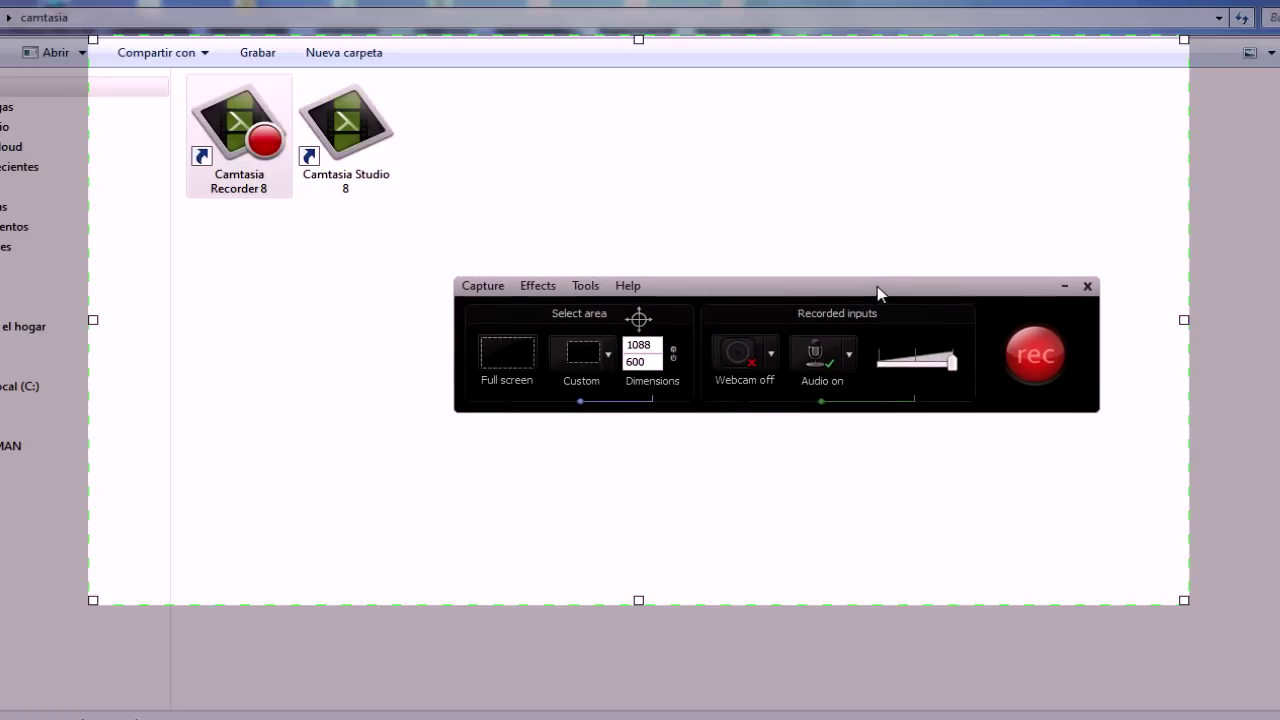
# Record about 14 seconds of selection boxes being drawn across the folder's empty area and stop the recording
pyautogui.click(1033, 357)
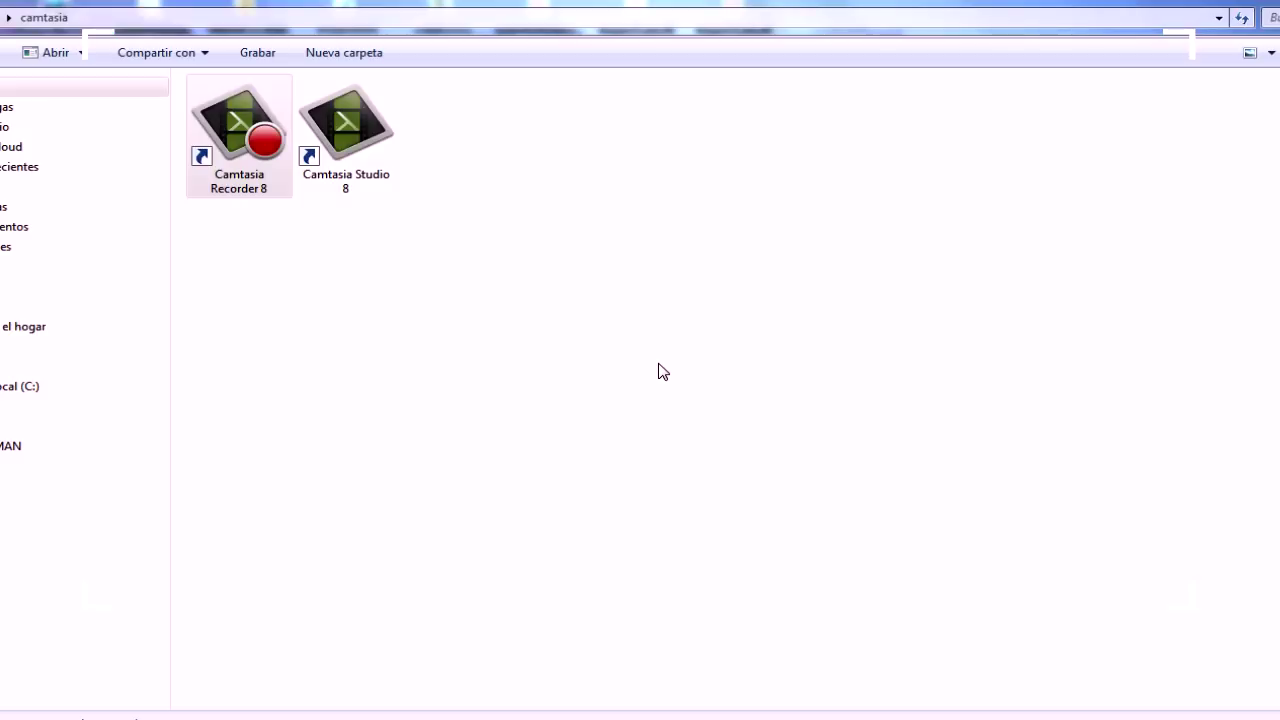
pyautogui.moveTo(526, 135); pyautogui.dragTo(520, 440)
pyautogui.moveTo(640, 238); pyautogui.dragTo(380, 560)
pyautogui.moveTo(268, 302); pyautogui.dragTo(780, 348)
pyautogui.moveTo(938, 186); pyautogui.dragTo(838, 416)
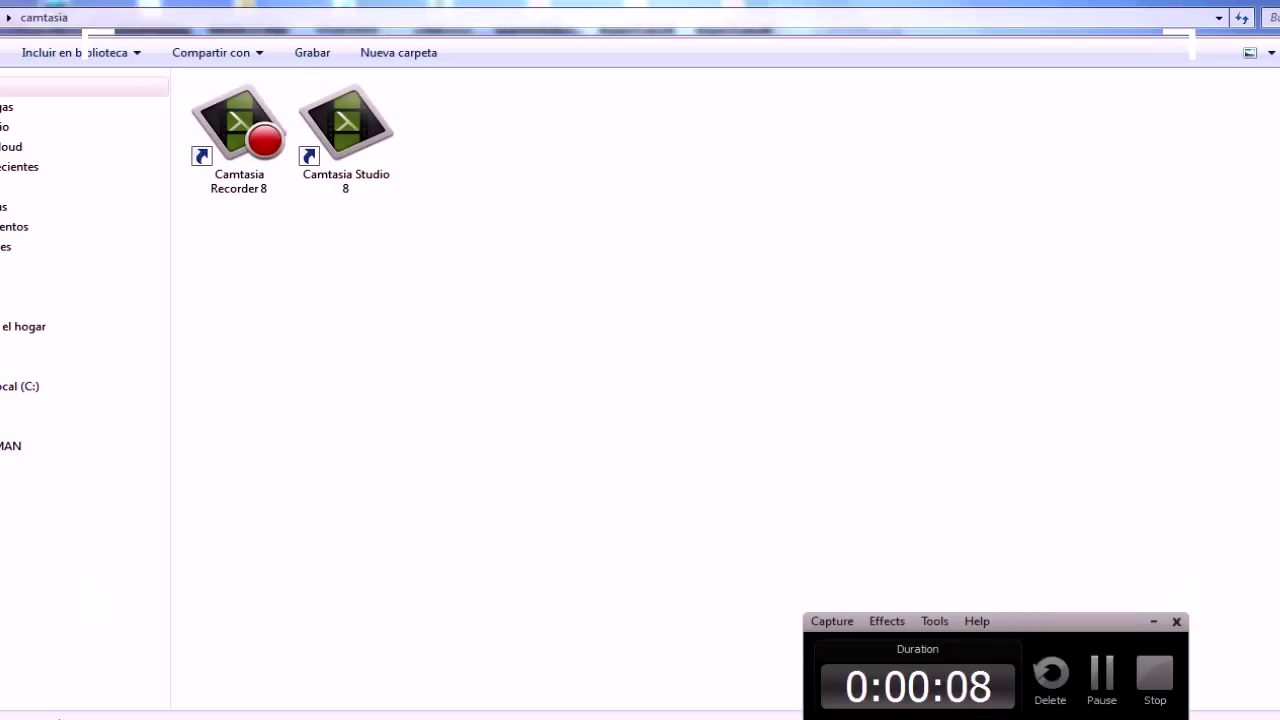
pyautogui.moveTo(1029, 630); pyautogui.dragTo(923, 437)
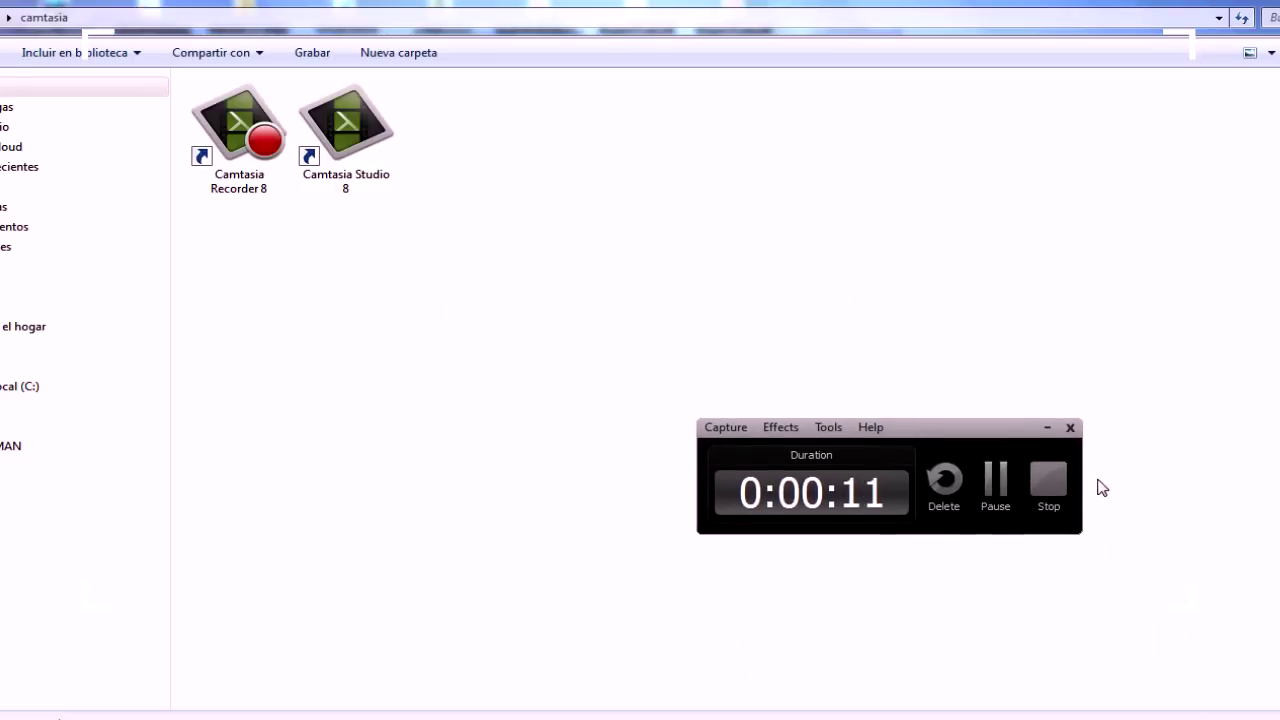
pyautogui.click(1048, 488)
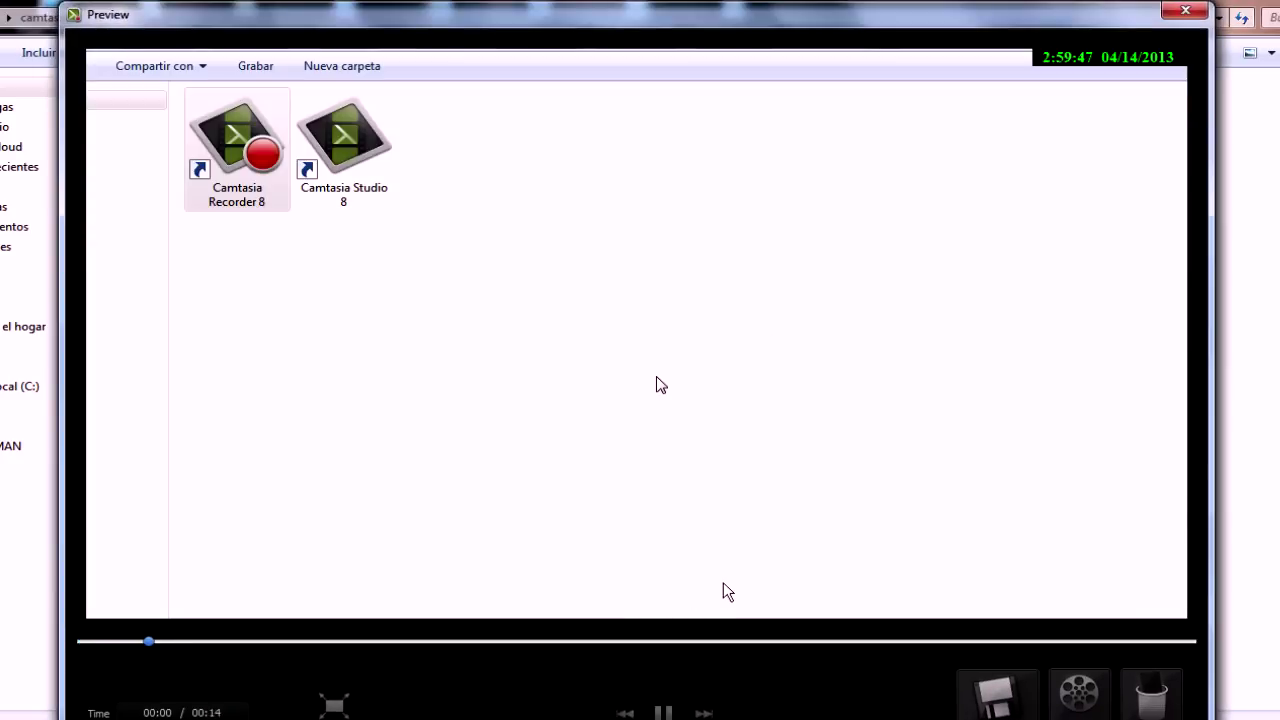
# Pause the recording's preview and set it up for saving under a separate file as Video File (*.avi)
pyautogui.click(664, 710)
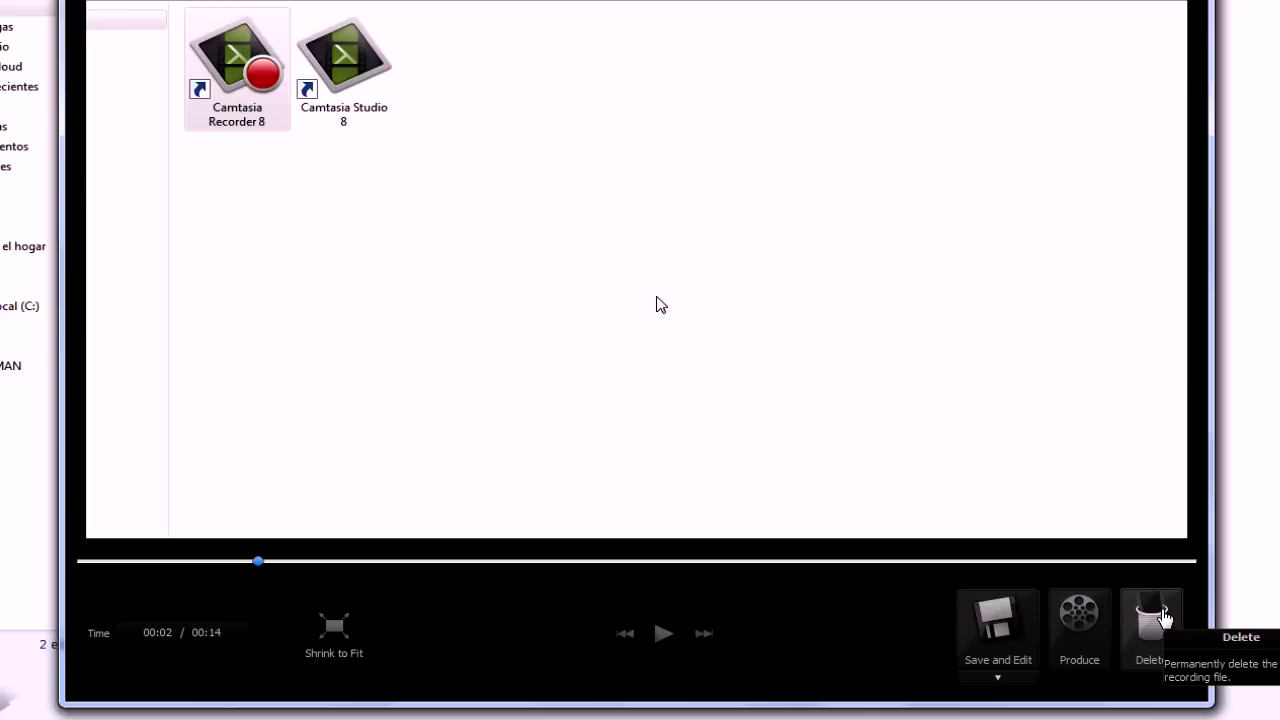
pyautogui.click(1004, 679)
pyautogui.click(888, 334)
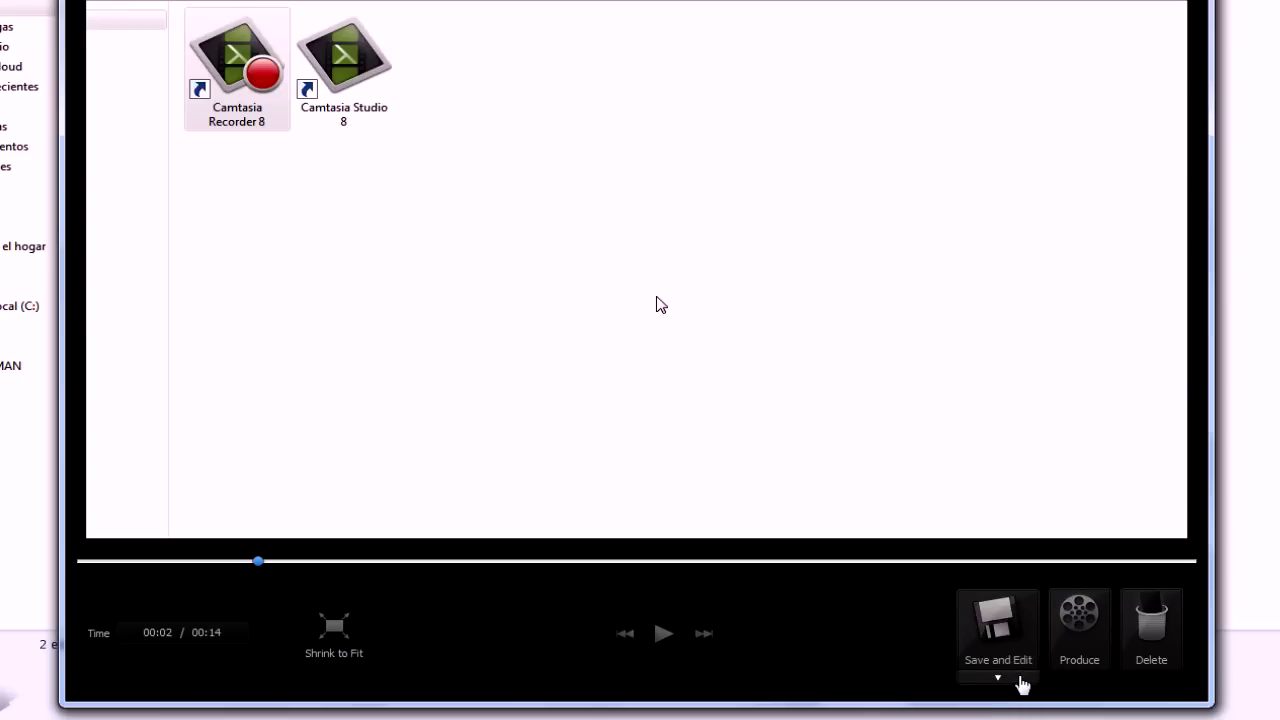
pyautogui.click(1022, 680)
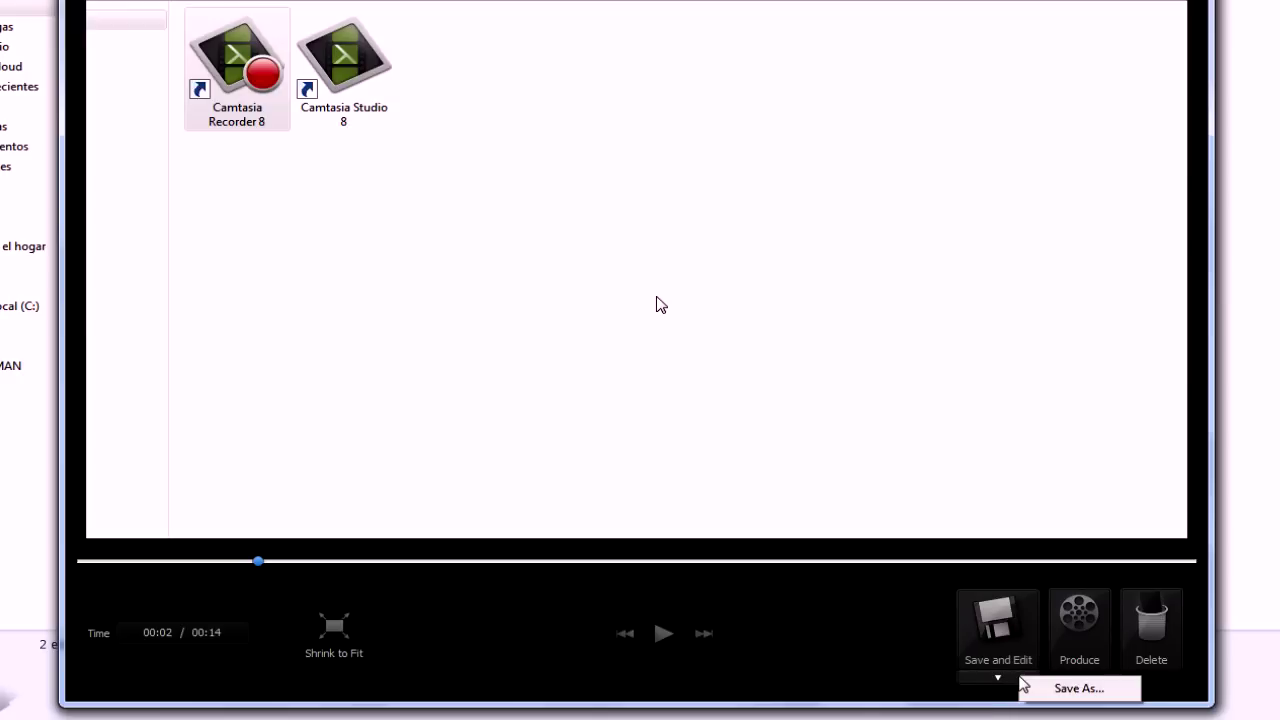
pyautogui.click(1082, 690)
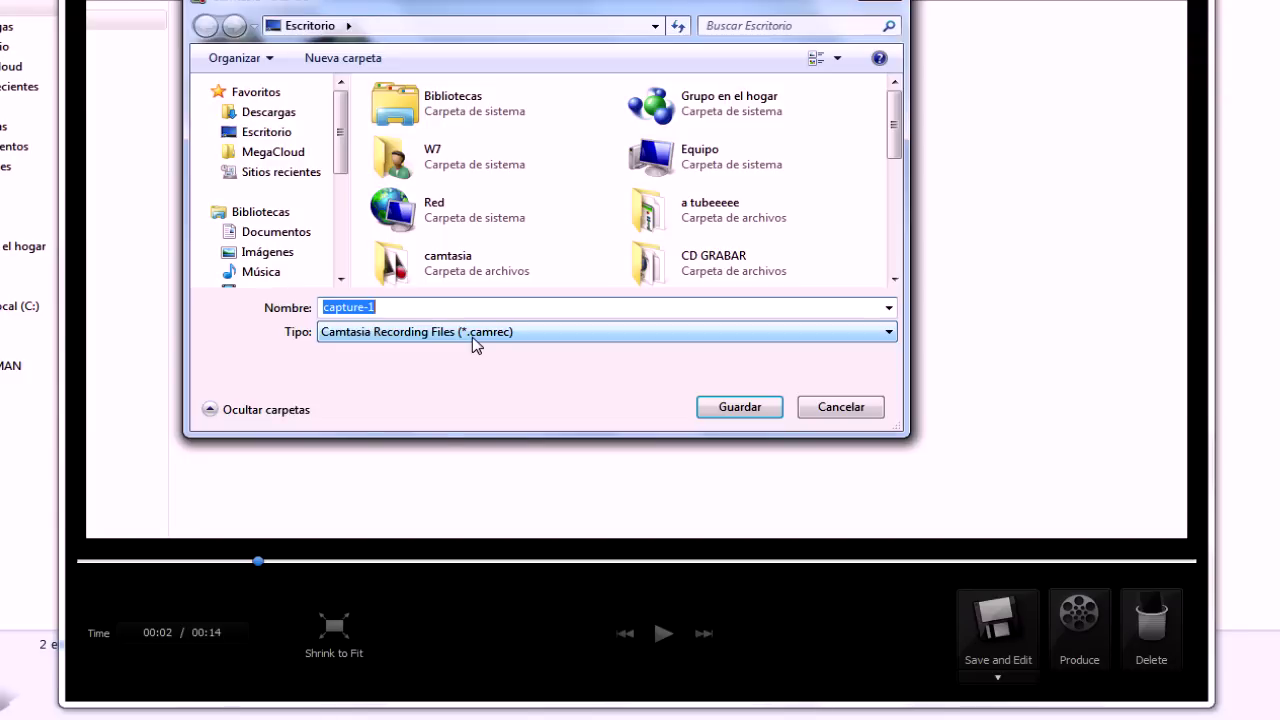
pyautogui.click(475, 333)
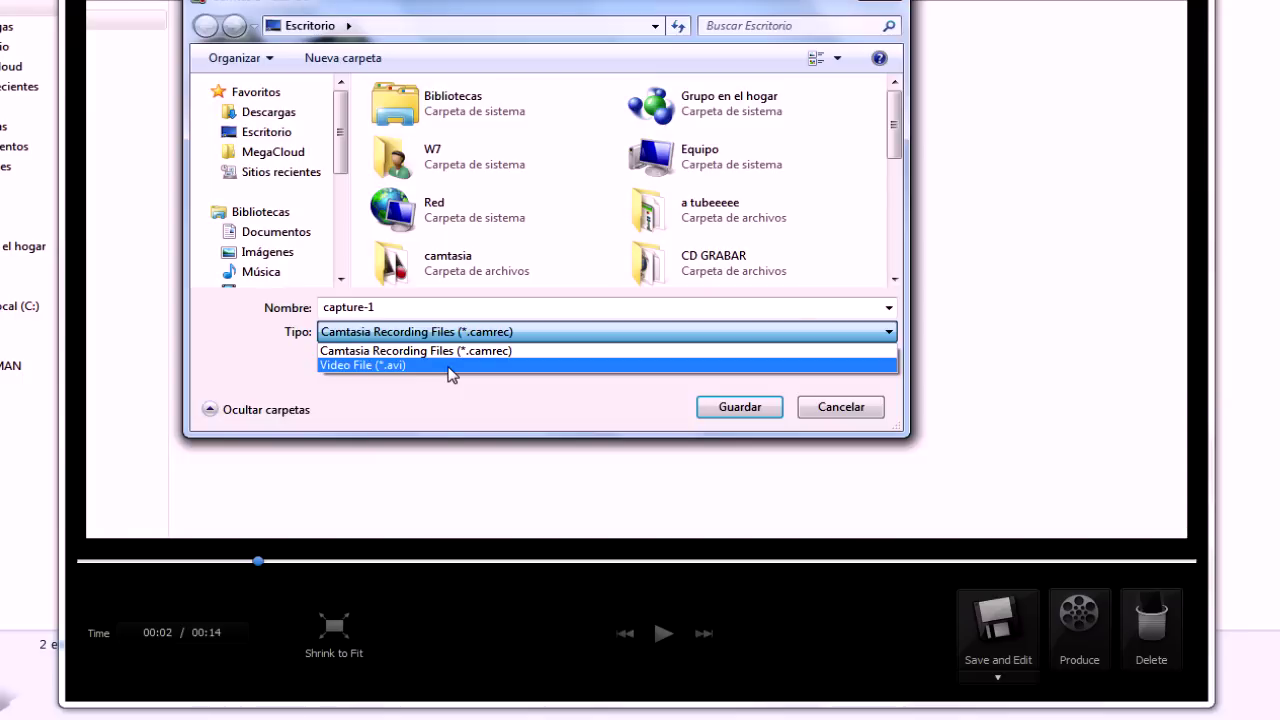
pyautogui.click(449, 366)
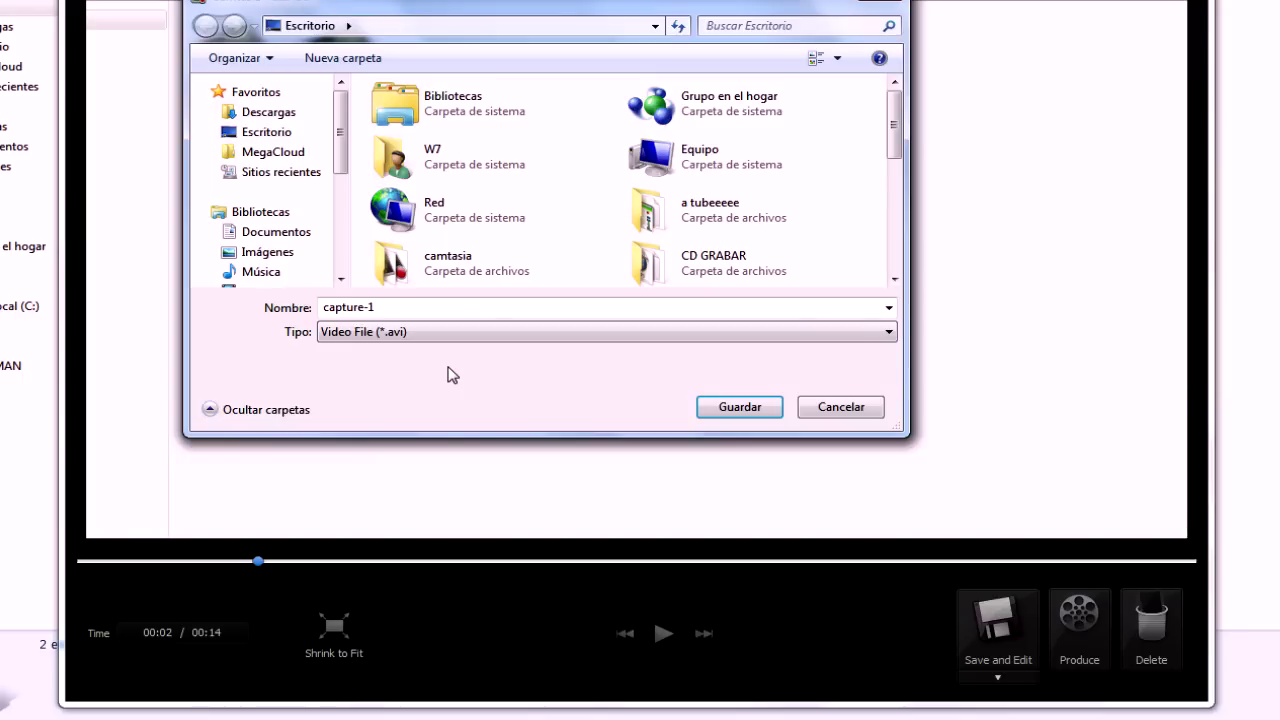
# Save the recording as sssss in the Desktop's camtasia folder, agreeing to continue without system audio
pyautogui.click(298, 132)
pyautogui.moveTo(894, 136); pyautogui.dragTo(902, 236)
pyautogui.moveTo(907, 280); pyautogui.dragTo(902, 154)
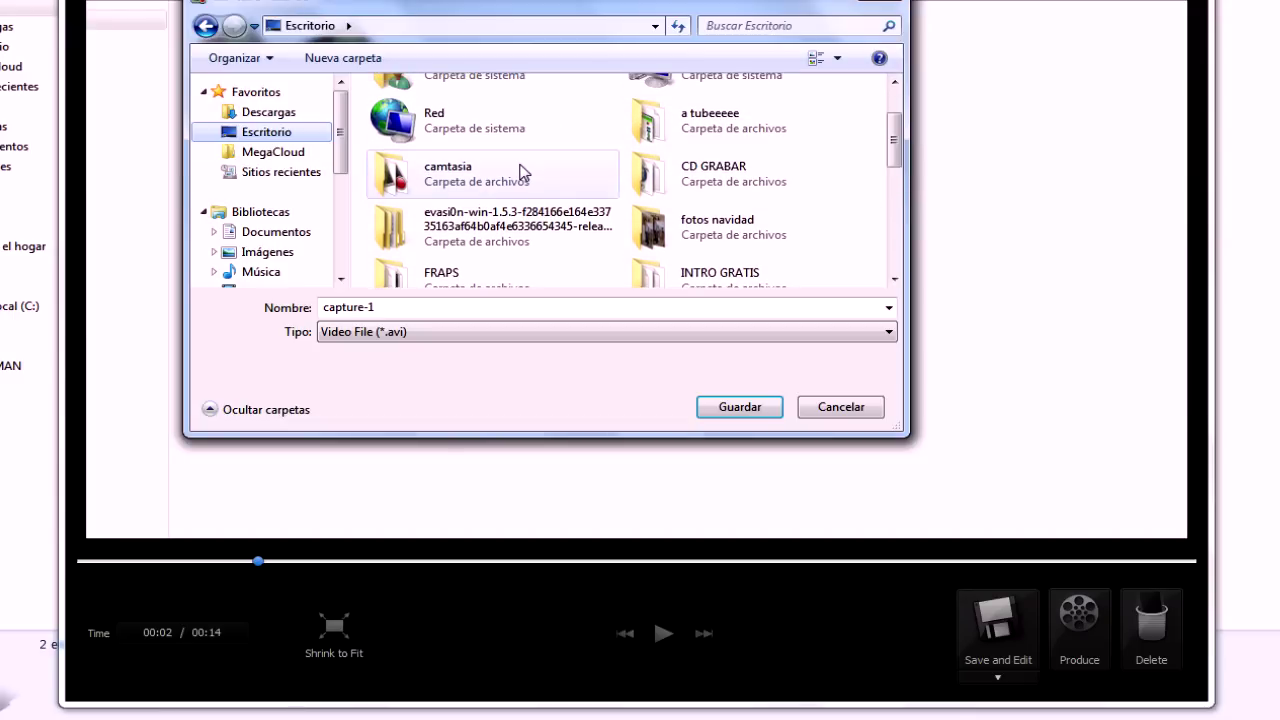
pyautogui.click(521, 173)
pyautogui.click(739, 406)
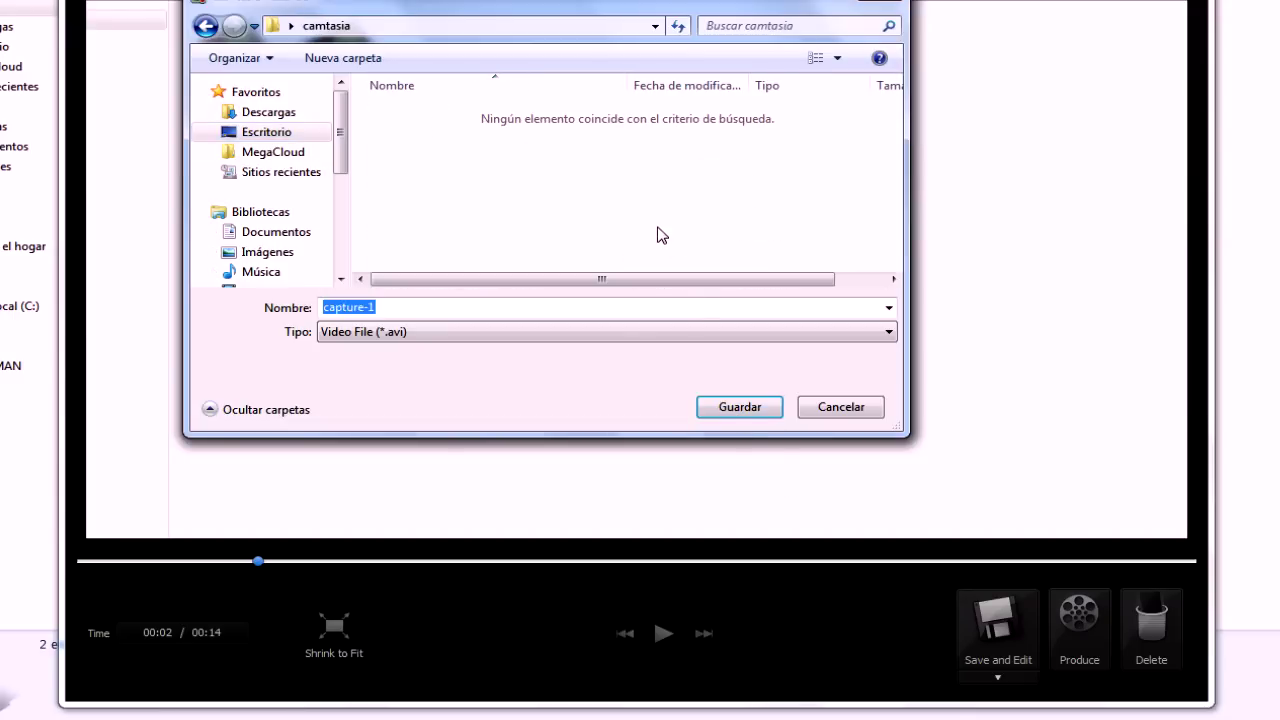
pyautogui.write('sssss')
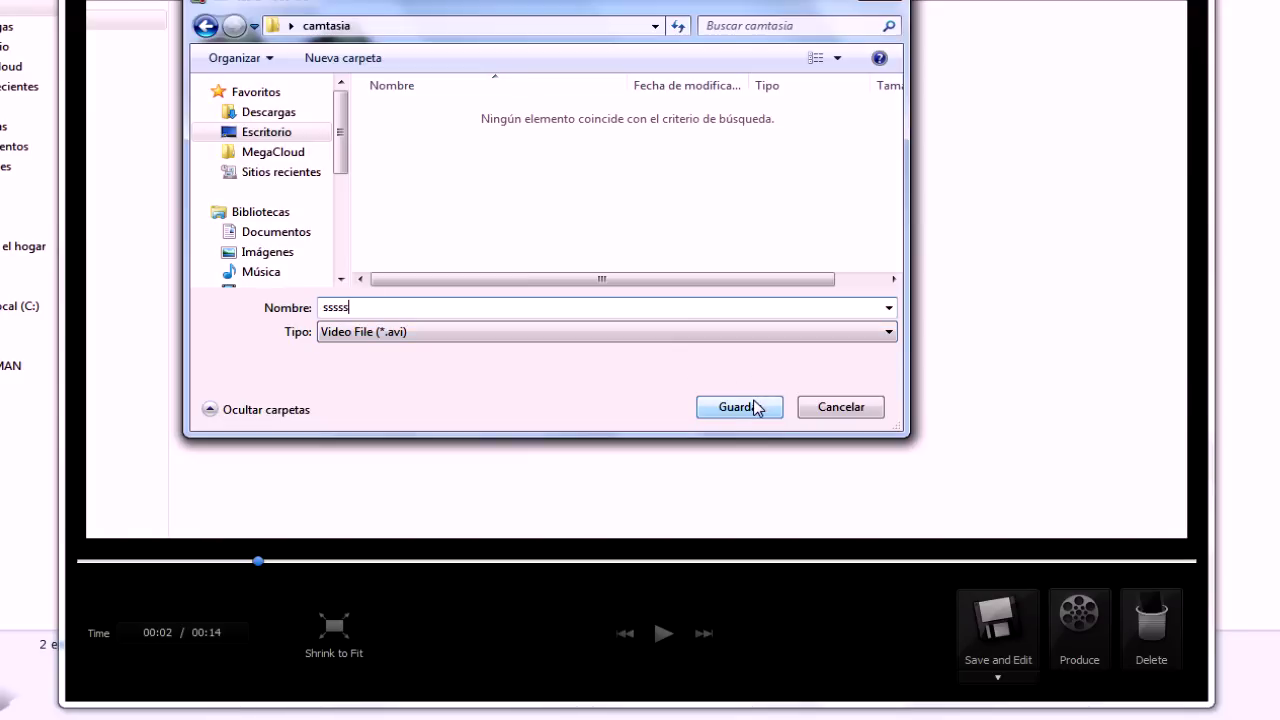
pyautogui.click(752, 408)
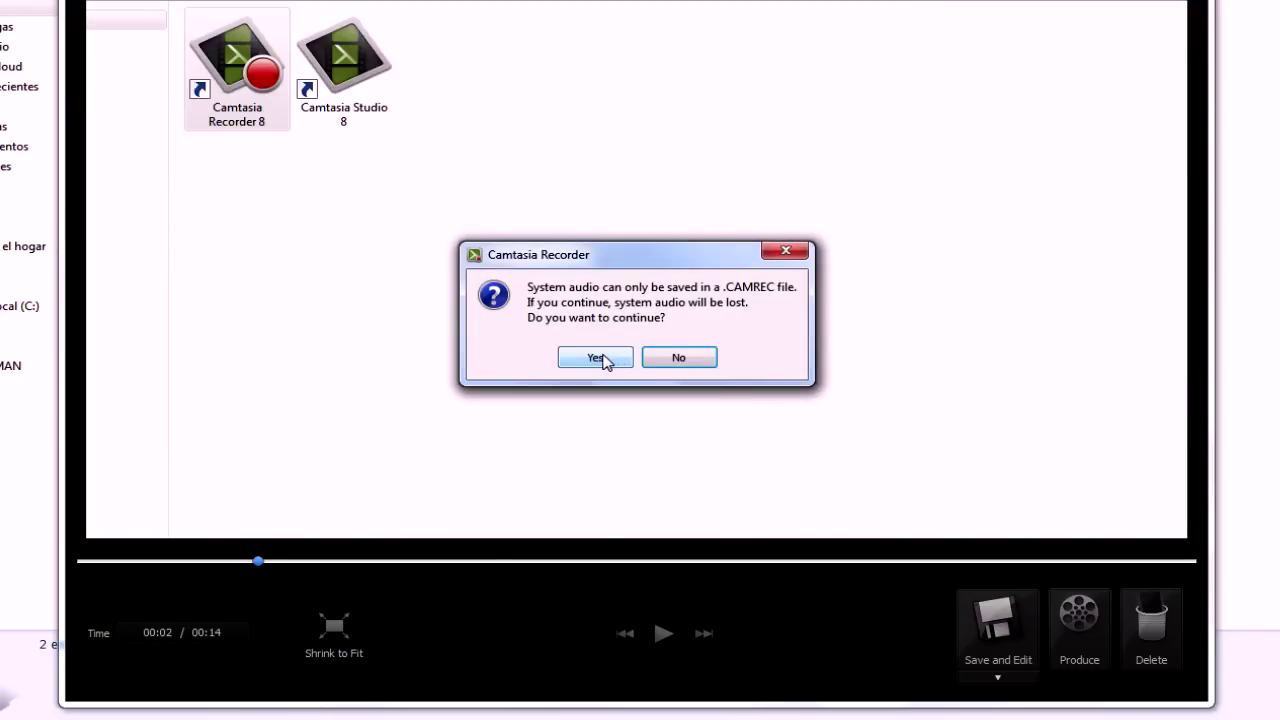
pyautogui.click(602, 356)
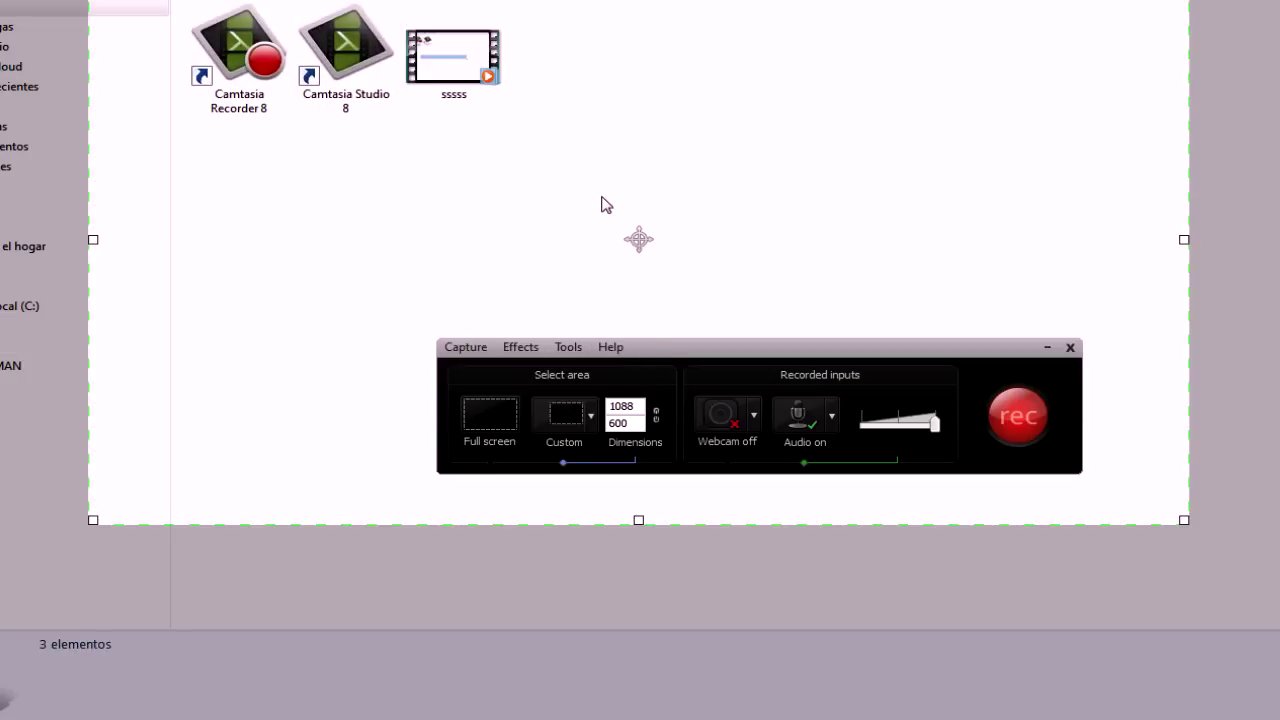
# Play the saved sssss video to check the recording and close the player
pyautogui.doubleClick(463, 72)
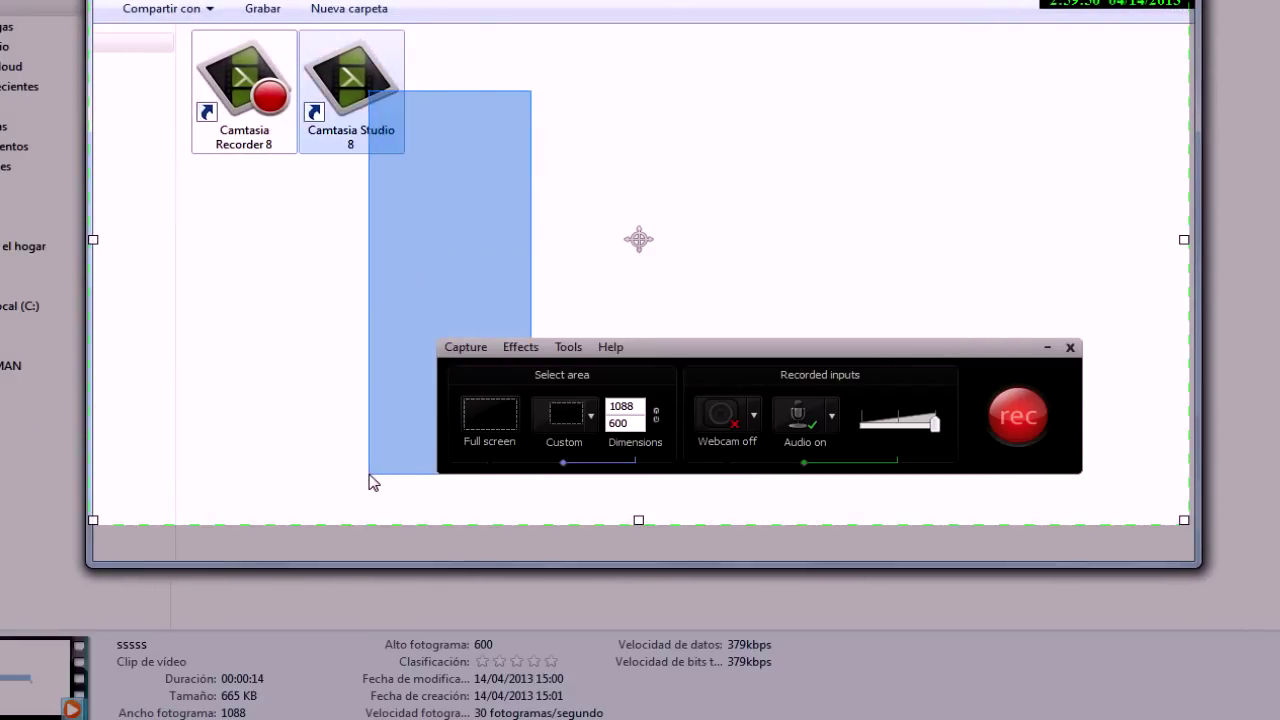
pyautogui.click(1067, 17)
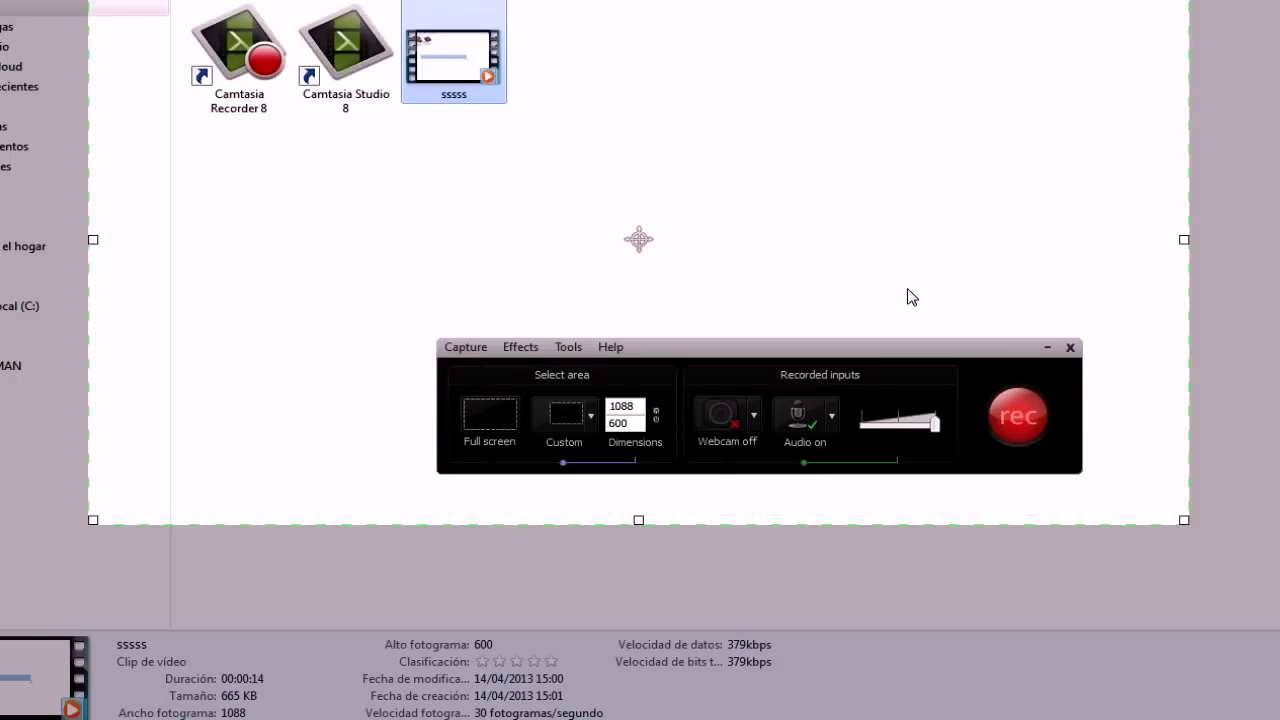
# Turn on webcam recording with the Hercules HD Emotion camera and view its enlarged live preview
pyautogui.click(755, 416)
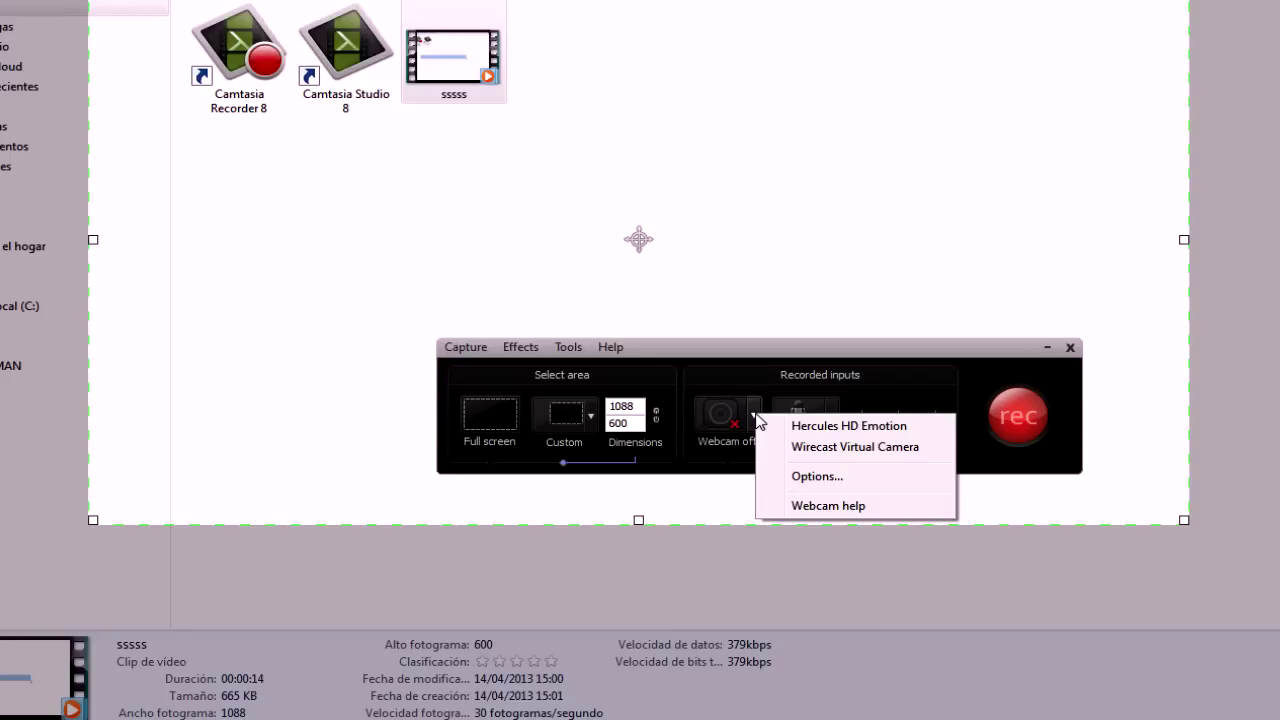
pyautogui.click(840, 430)
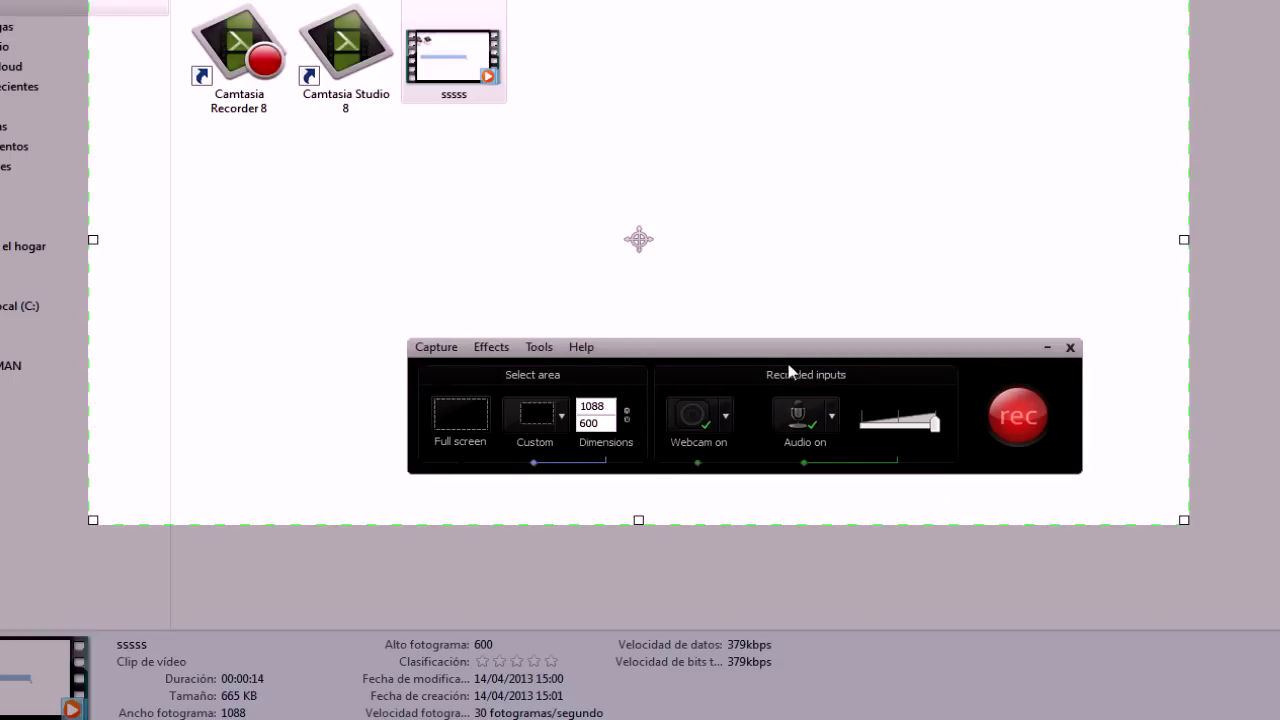
pyautogui.moveTo(733, 428)
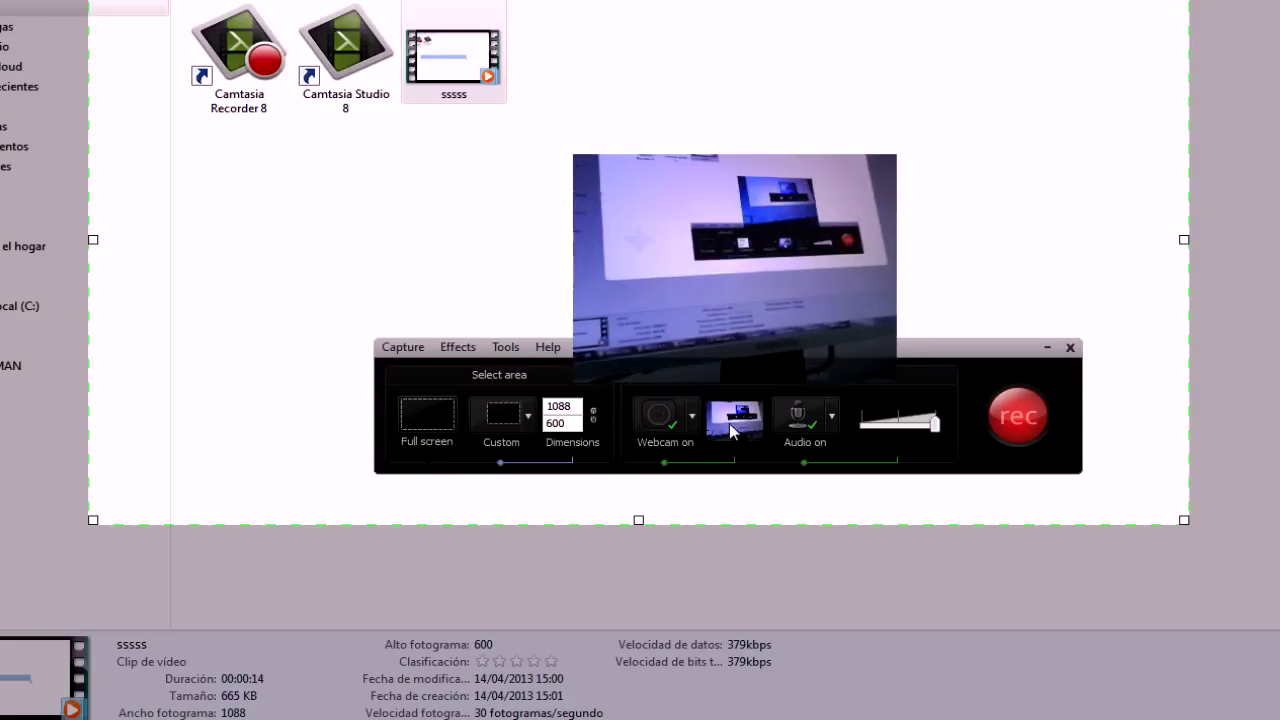
# Choose Hercules HD Emotion among the webcam devices again, open the webcam options and move the dialog clear of the recorder
pyautogui.click(692, 415)
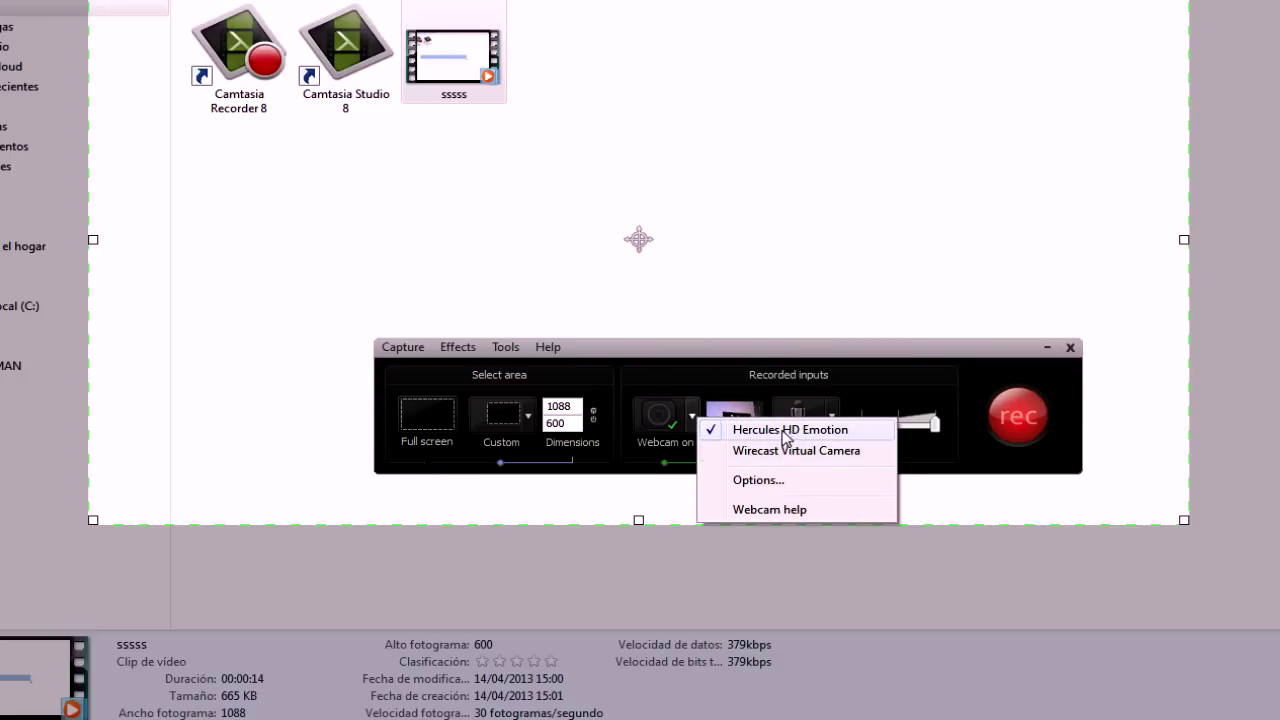
pyautogui.click(780, 432)
pyautogui.click(692, 415)
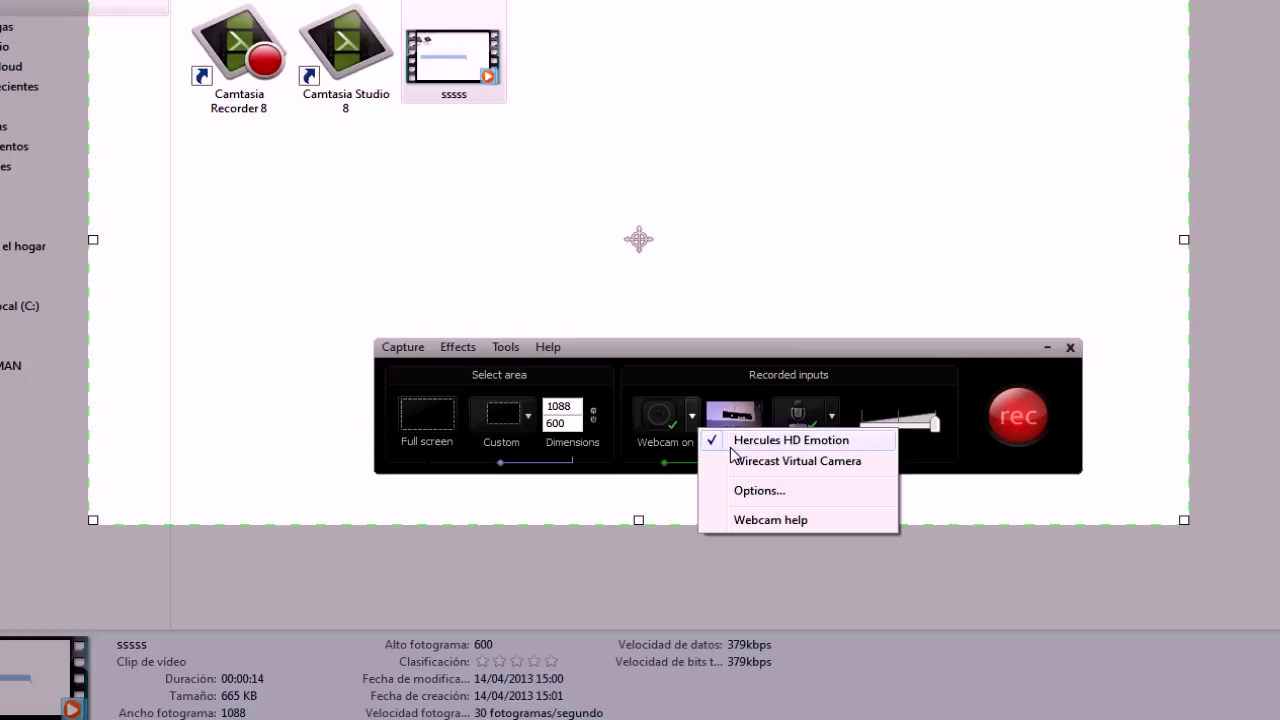
pyautogui.click(805, 494)
pyautogui.moveTo(399, 115); pyautogui.dragTo(799, 49)
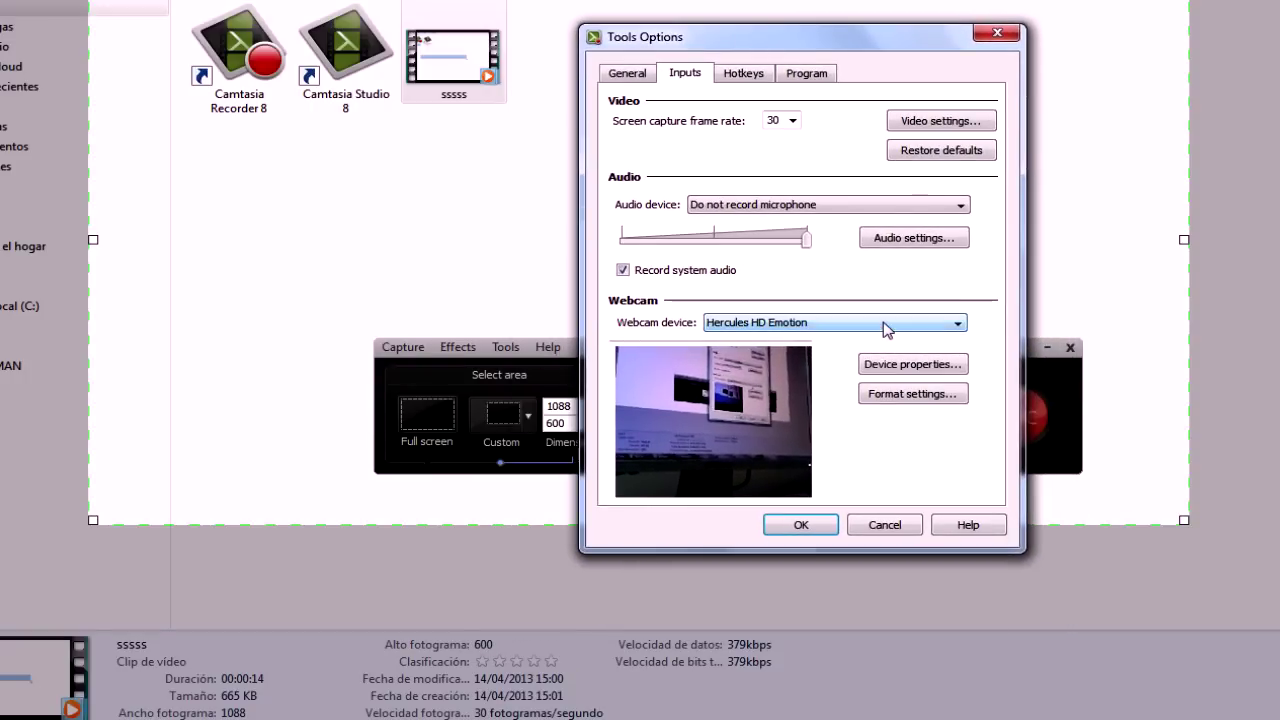
# Review the webcam device choices and accept the options with the webcam off, moving the recorder toolbar higher in the capture area
pyautogui.click(887, 330)
pyautogui.click(903, 363)
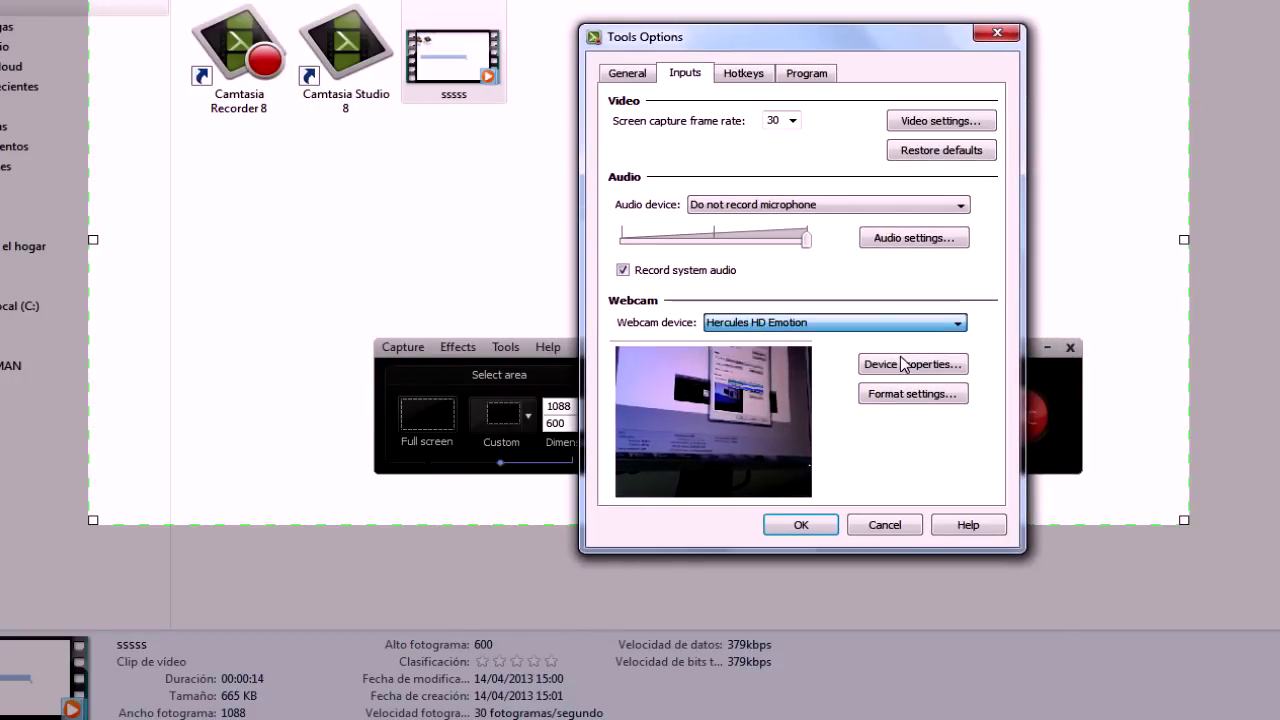
pyautogui.click(801, 525)
pyautogui.moveTo(831, 353); pyautogui.dragTo(851, 273)
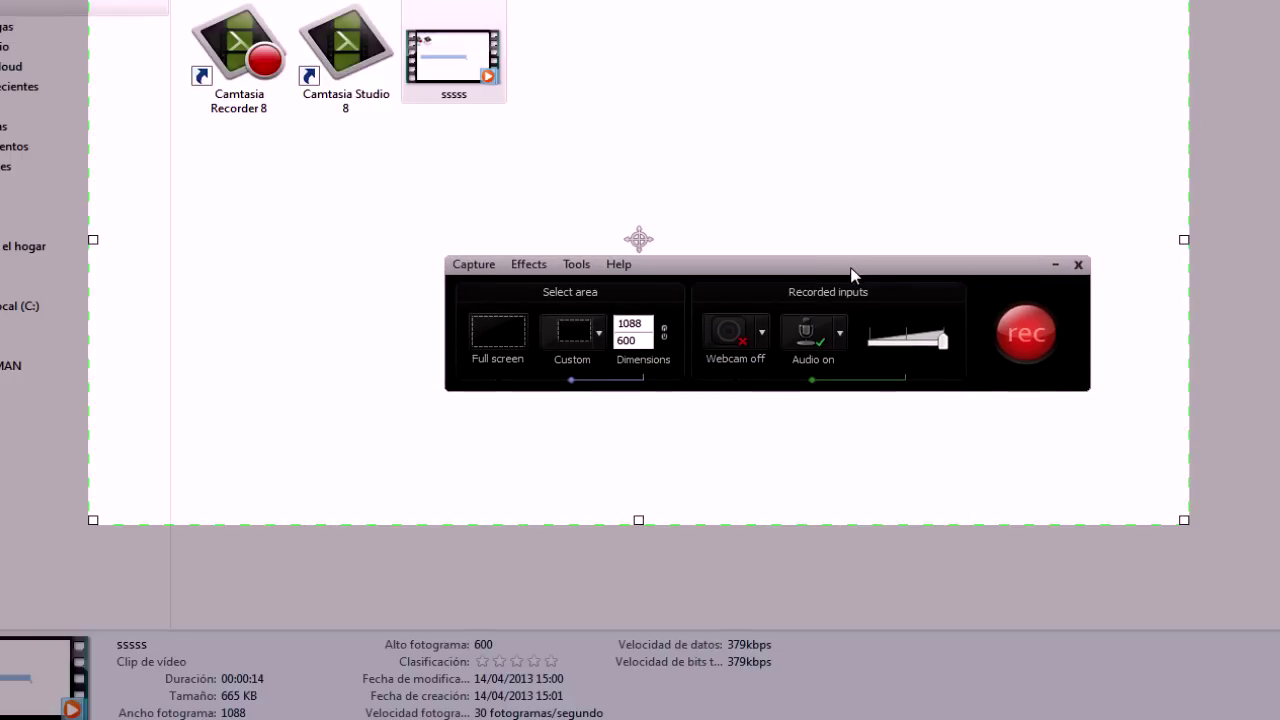